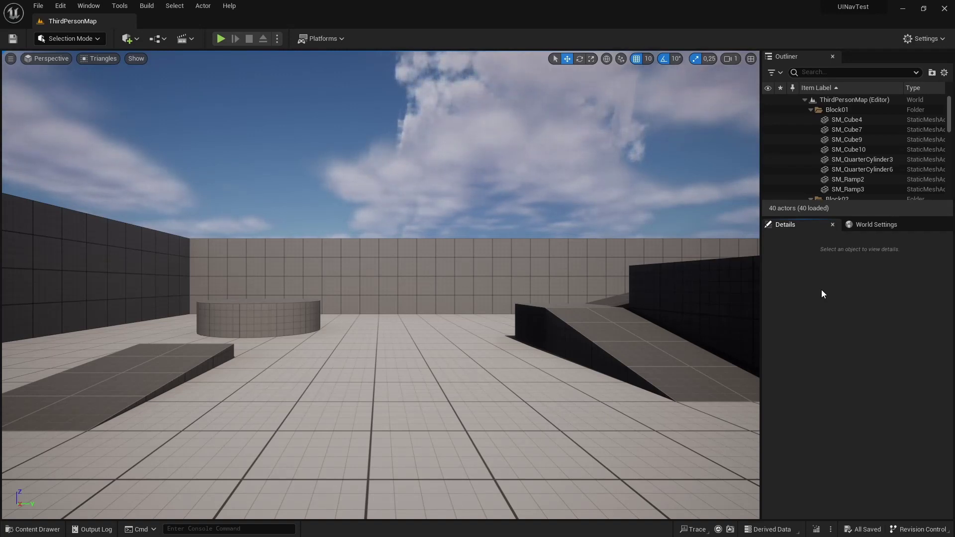
Create a new Widget Blueprint in the Blueprints folder with UINavPromptWidget as its parent class
key(ctrl+space)
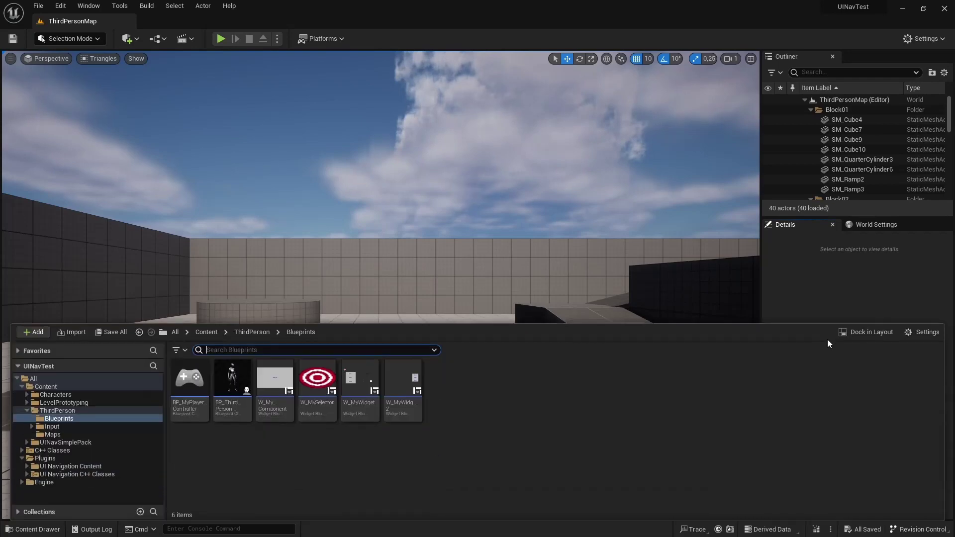
right_click(452, 379)
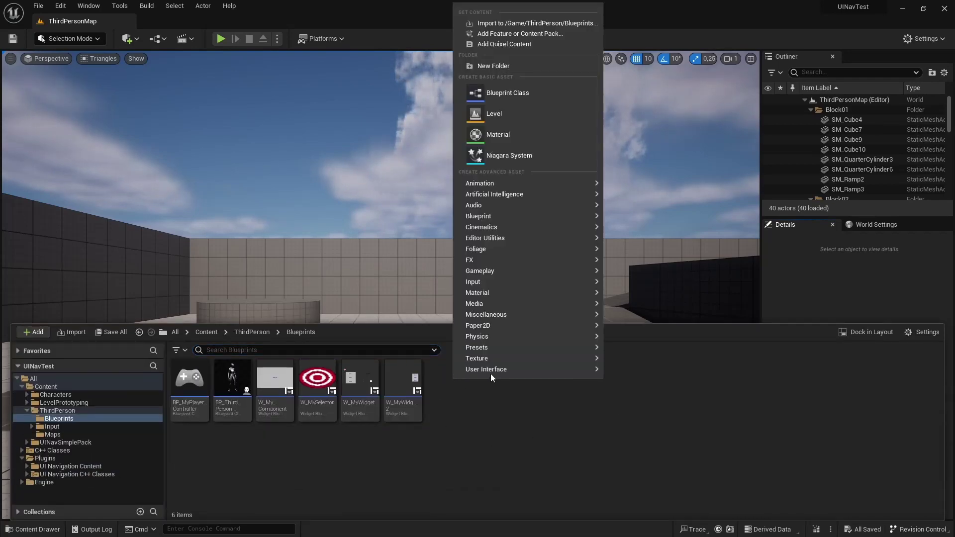
mouse_move(496, 371)
click(665, 467)
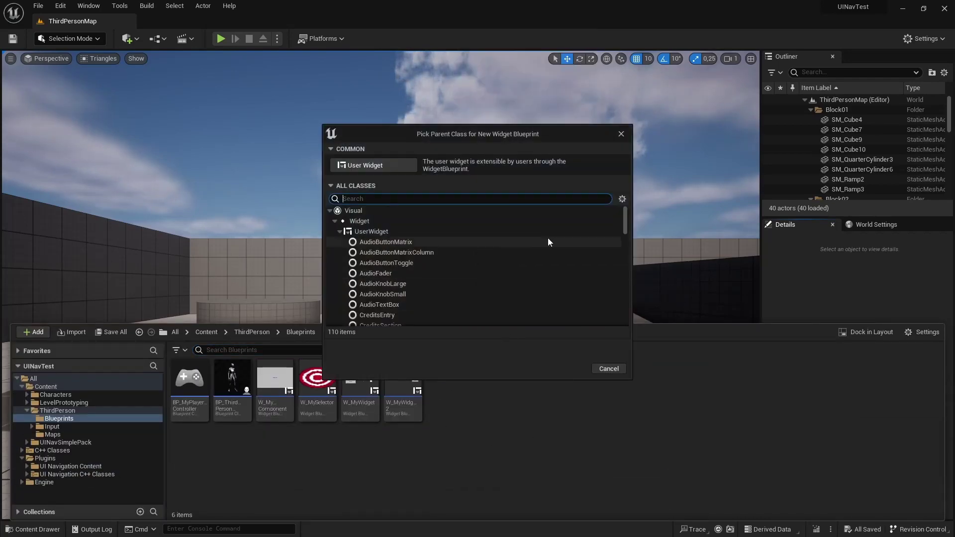
drag(626, 216, 626, 300)
click(405, 272)
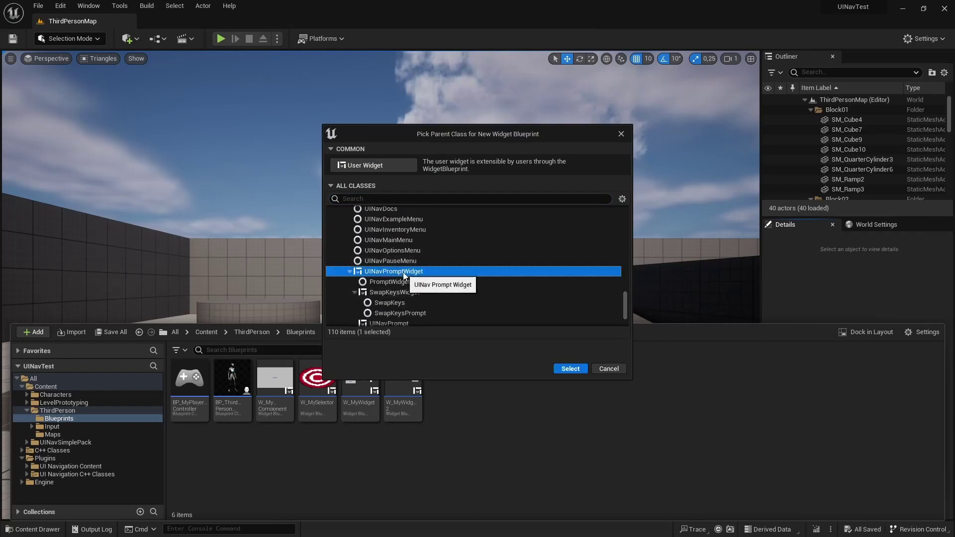
click(570, 369)
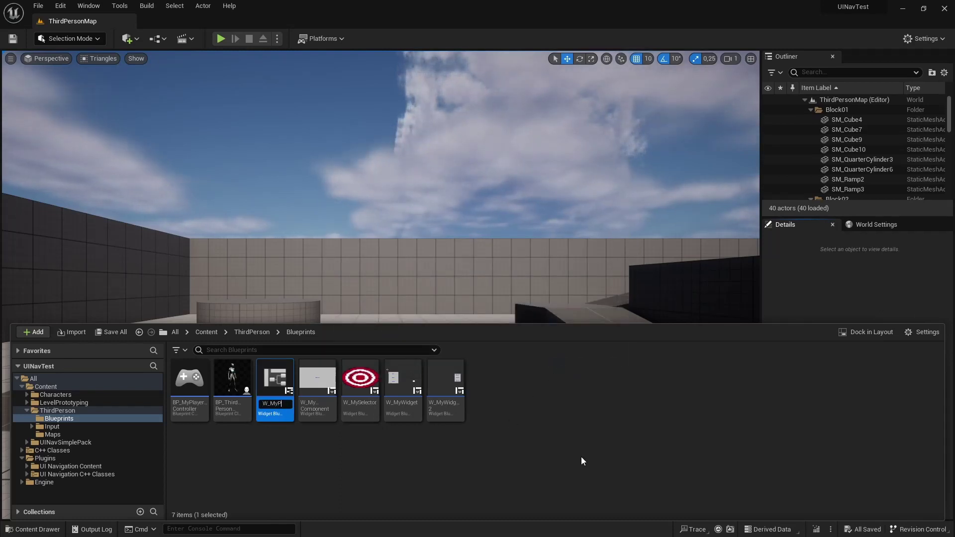
Name the new widget W_MyPrompt and save it
text(W_MyPrompt)
key(Return)
key(ctrl+s)
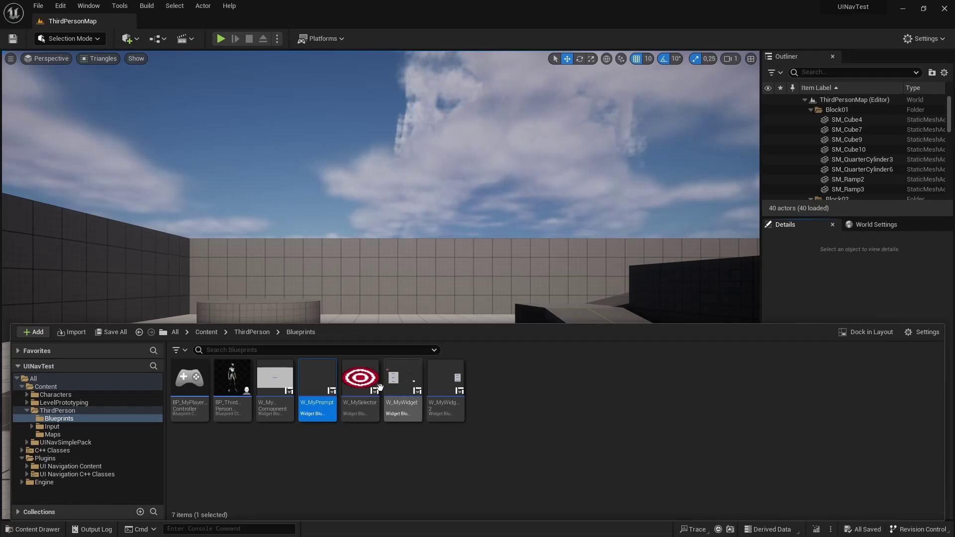
Open W_MyPrompt docked in the main window and add a Canvas Panel as its root
double_click(315, 378)
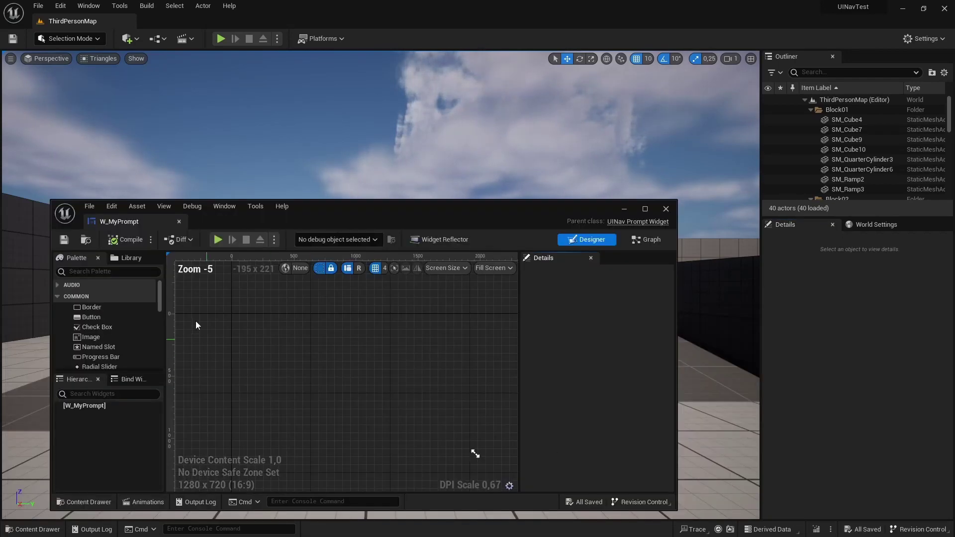
drag(129, 223, 217, 24)
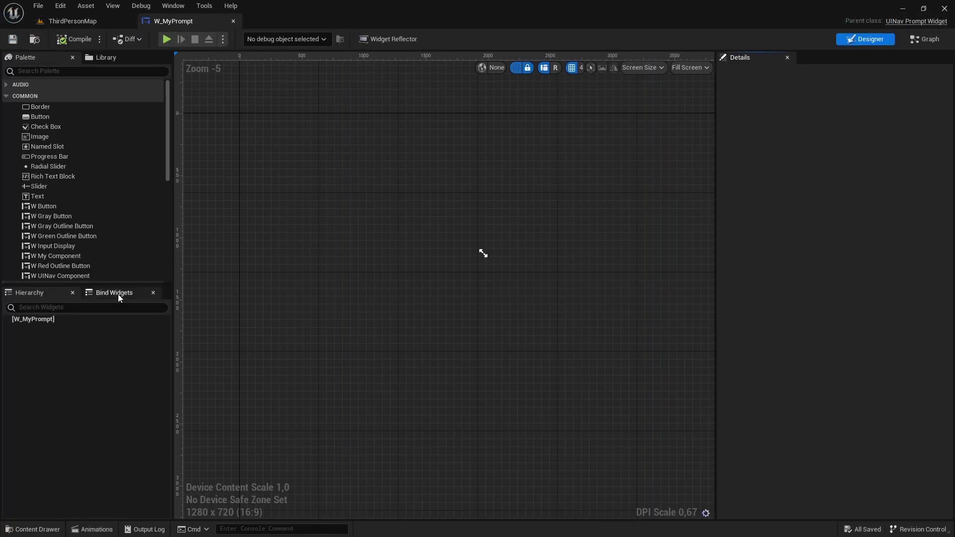
scroll(81, 198, down, 5)
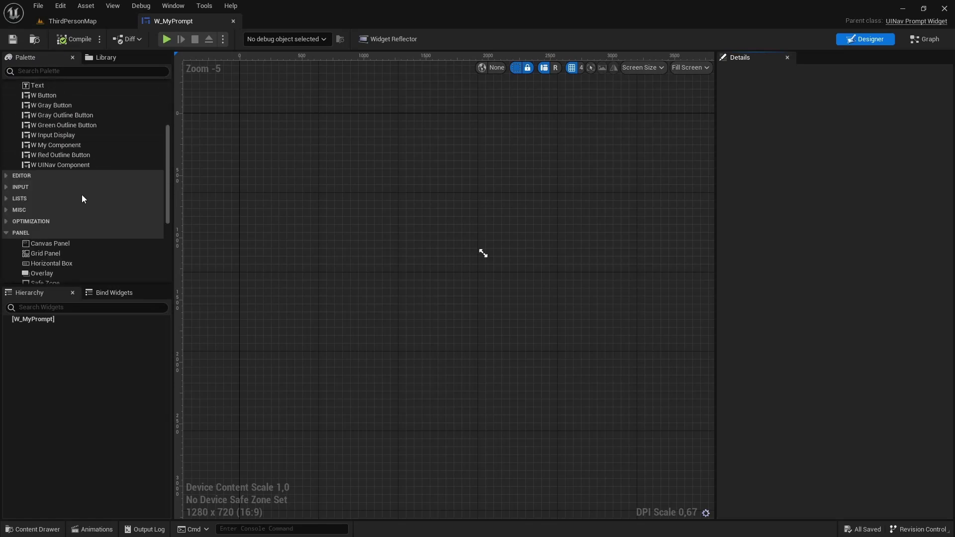
click(59, 164)
drag(60, 164, 62, 320)
Pan and zoom the designer view to frame the canvas
right_drag(378, 205, 537, 401)
scroll(426, 290, up, 2)
scroll(537, 401, down, 2)
right_drag(419, 296, 407, 292)
scroll(407, 292, up, 1)
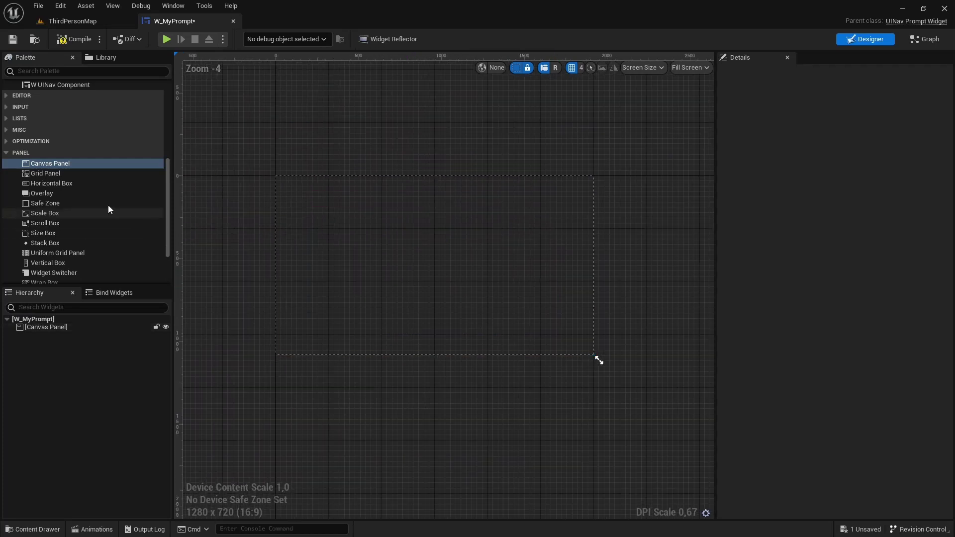
scroll(38, 170, up, 3)
scroll(37, 169, up, 1)
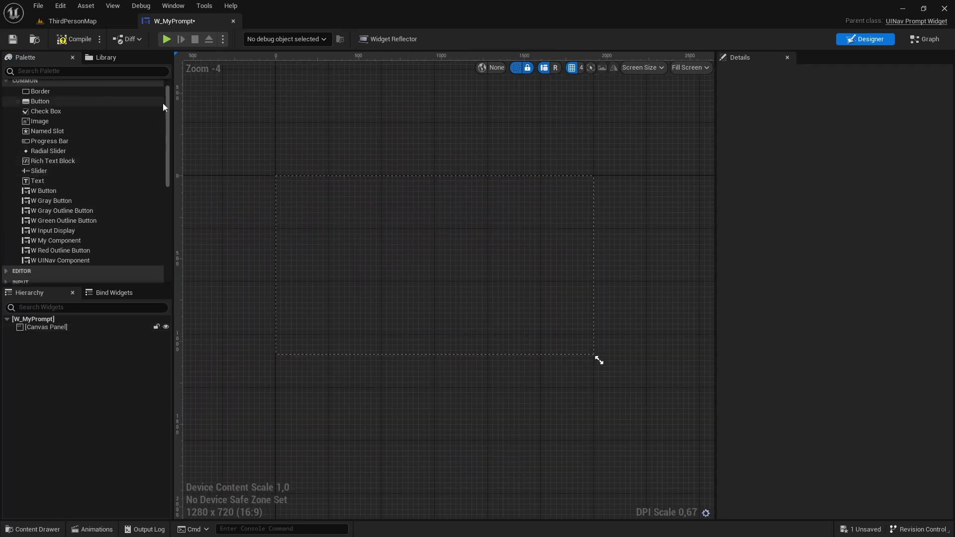
scroll(112, 212, down, 10)
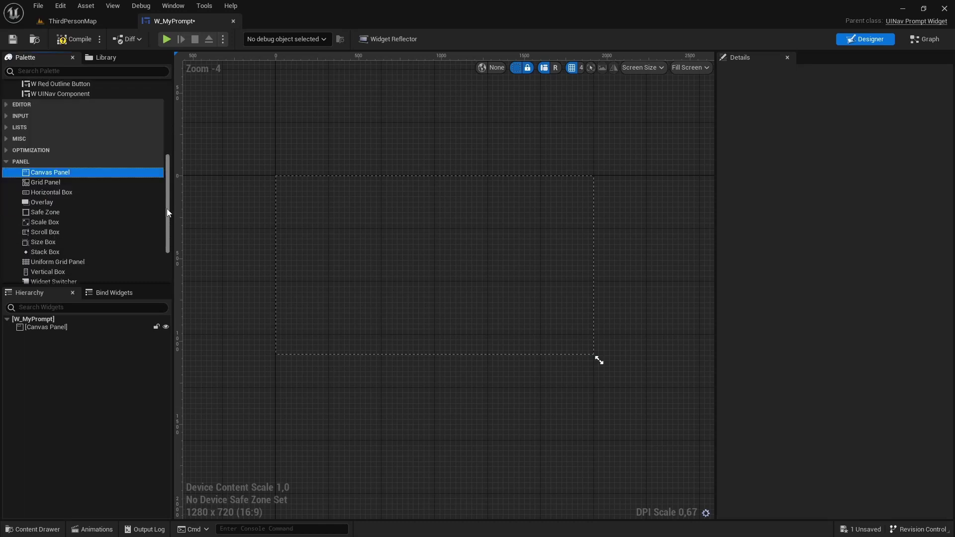
scroll(92, 216, up, 10)
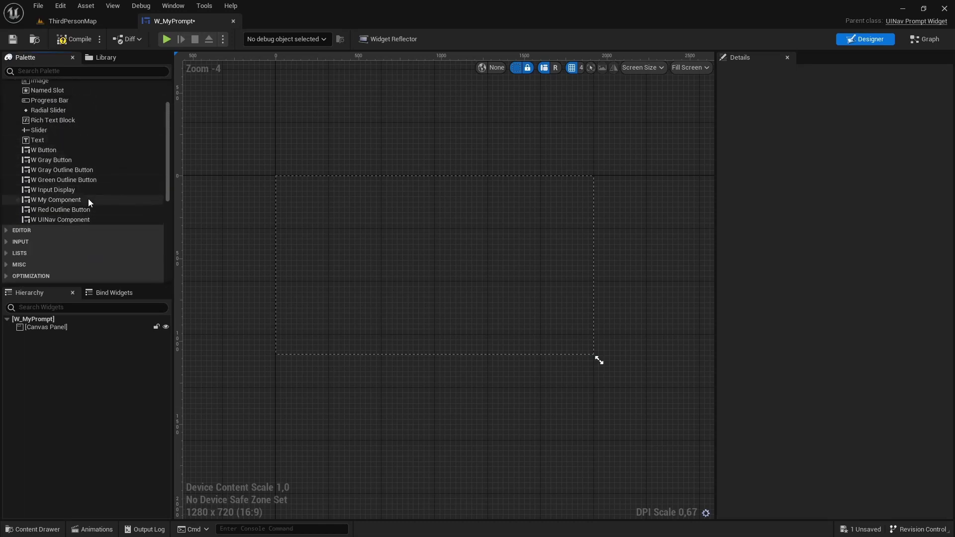
Place a W_MyComponent button on the canvas, paste a copy, and line them up side by side
drag(85, 199, 382, 274)
scroll(369, 307, up, 2)
right_drag(380, 315, 353, 307)
scroll(353, 308, down, 2)
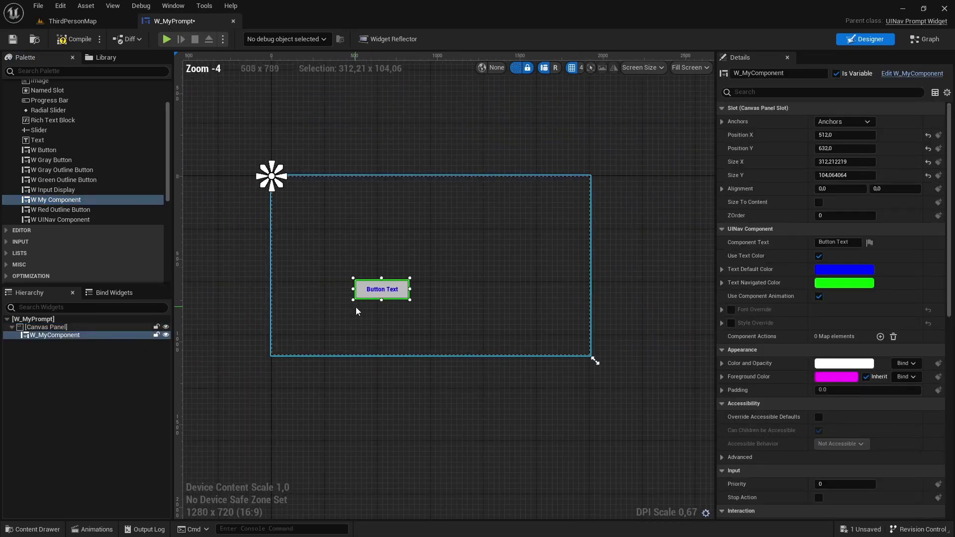
click(442, 297)
key(ctrl+v)
drag(476, 311, 473, 302)
scroll(436, 303, up, 2)
drag(339, 284, 344, 287)
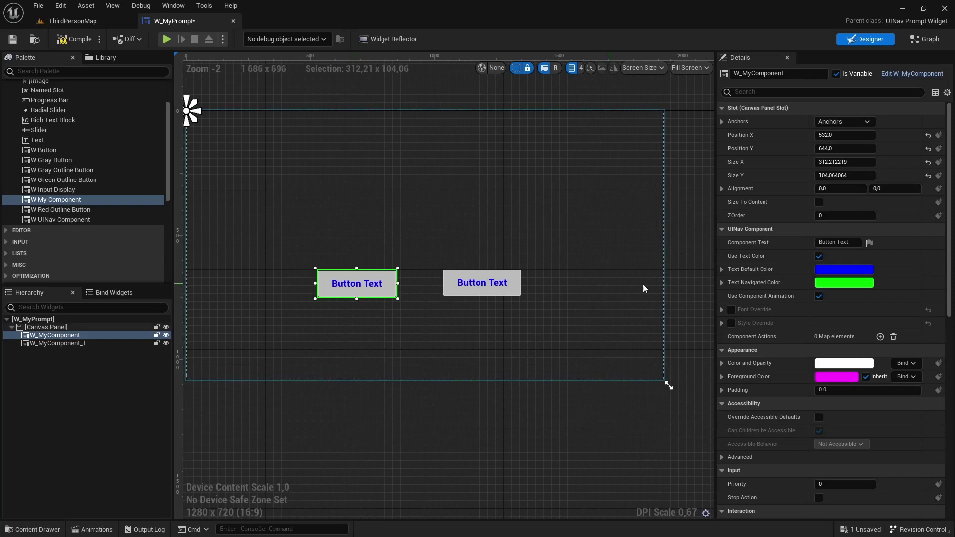
Set the left button's Component Text to No and the right one's to Yes
click(852, 243)
text(No)
key(Return)
click(507, 276)
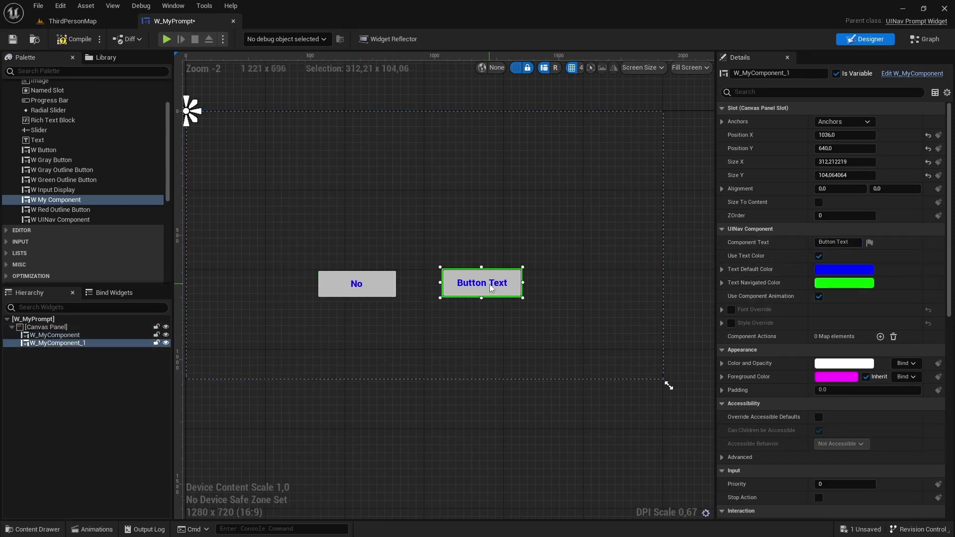
click(853, 243)
text(Yes)
key(Return)
click(565, 184)
Compile and save W_MyPrompt, then check the save messages in the Output Log
click(71, 39)
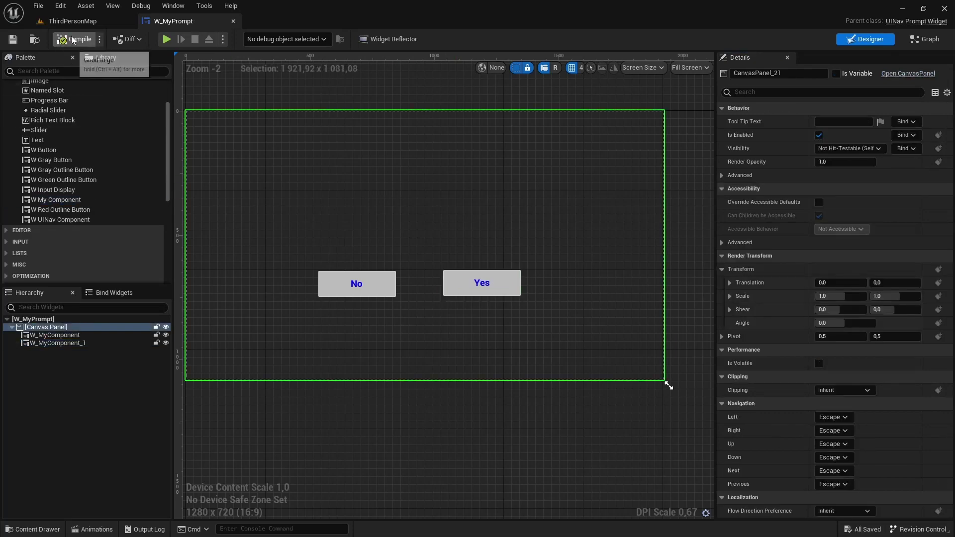
key(ctrl+s)
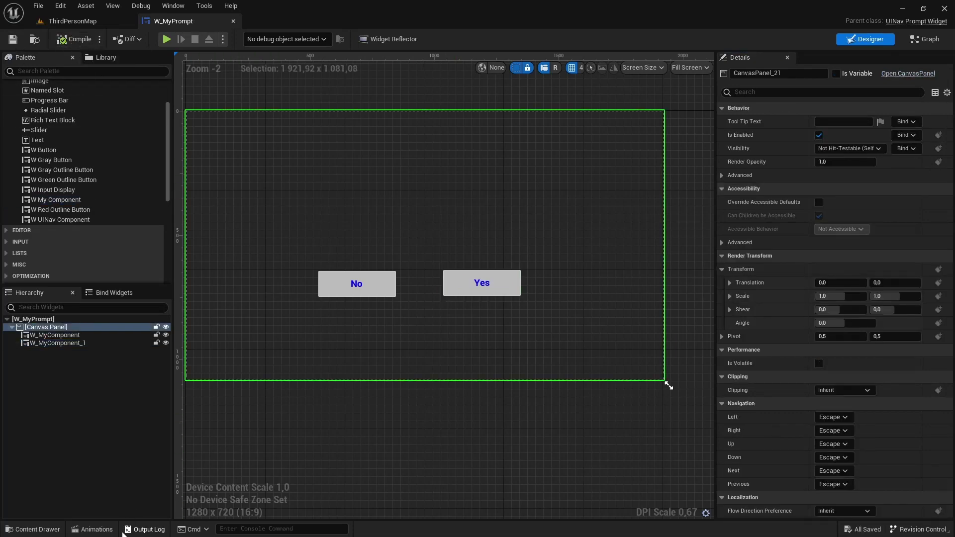
click(145, 531)
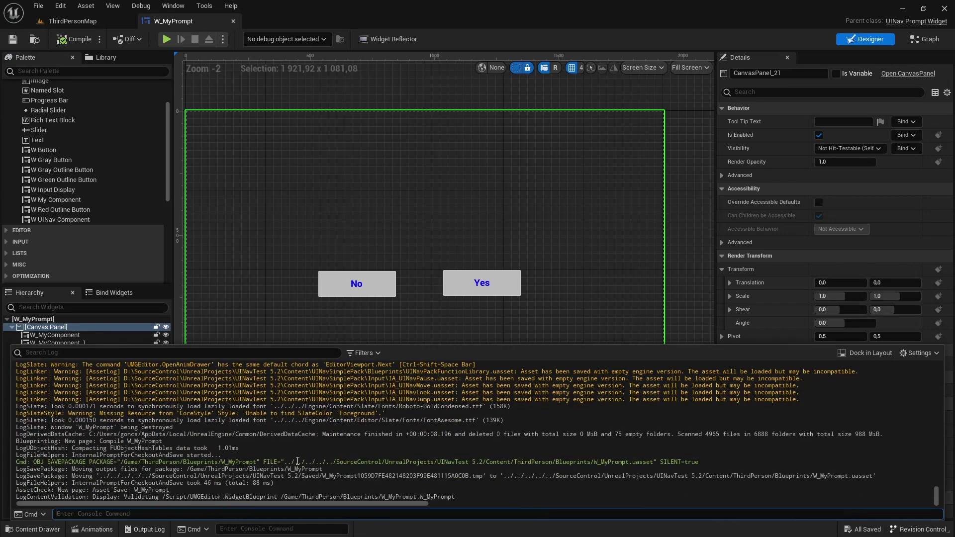
click(267, 300)
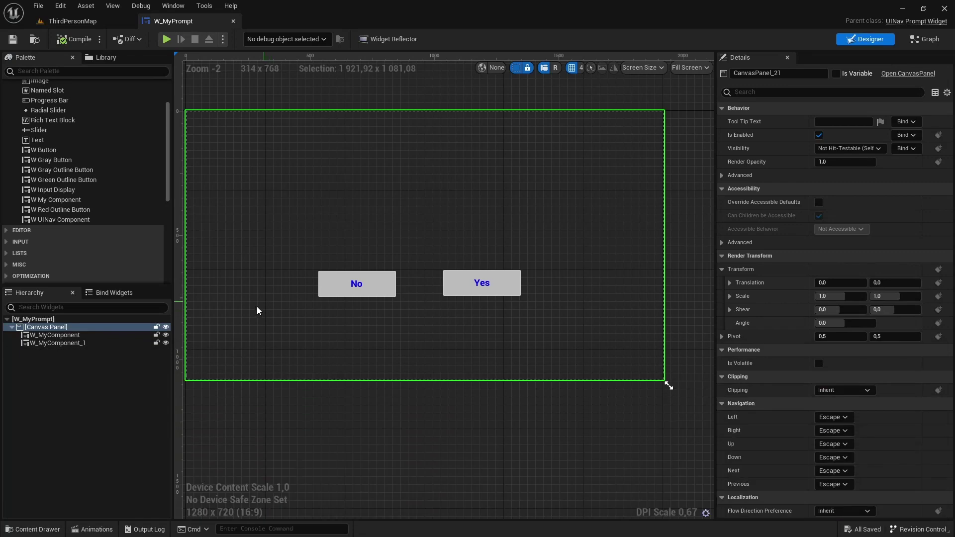
click(145, 530)
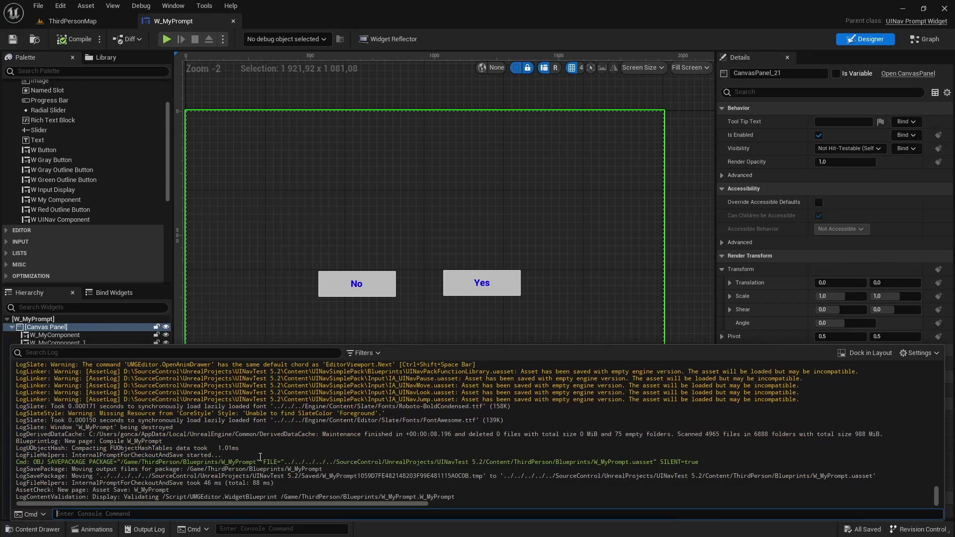
scroll(240, 459, up, 5)
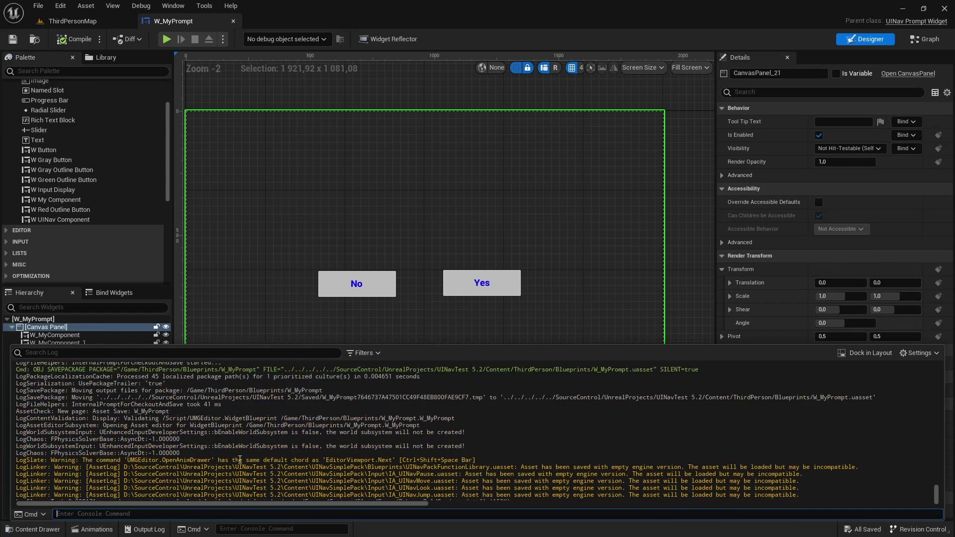
scroll(240, 448, down, 5)
click(273, 251)
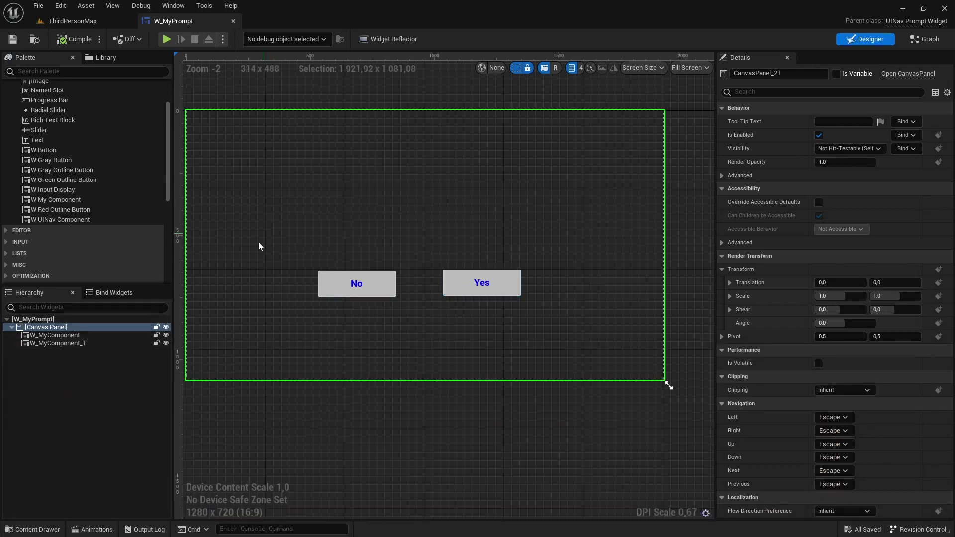
Move the text block to the top, anchor it top-centre, and set font size 50 with centred justification
right_drag(255, 243, 279, 246)
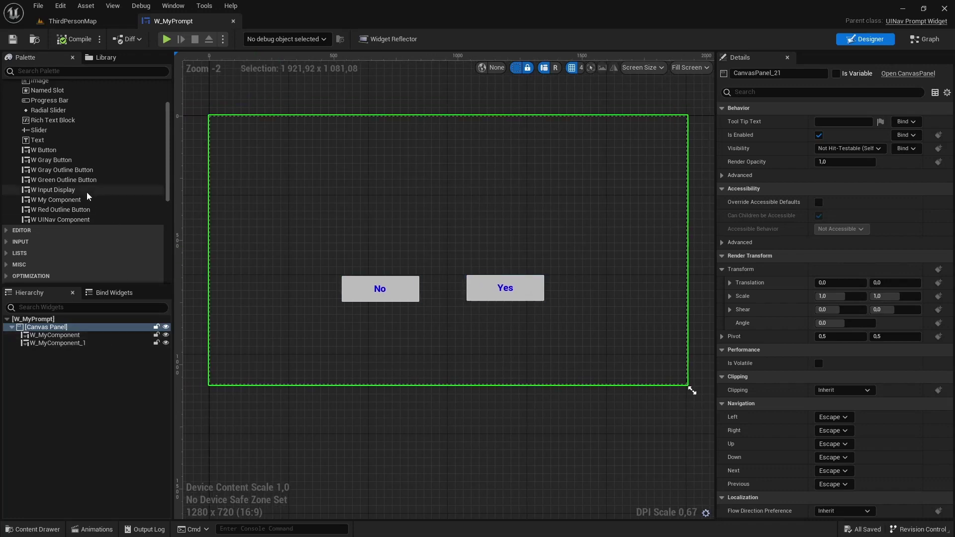
scroll(88, 167, up, 3)
drag(47, 195, 467, 192)
drag(396, 179, 479, 160)
click(845, 122)
ctrl+shift+click(878, 144)
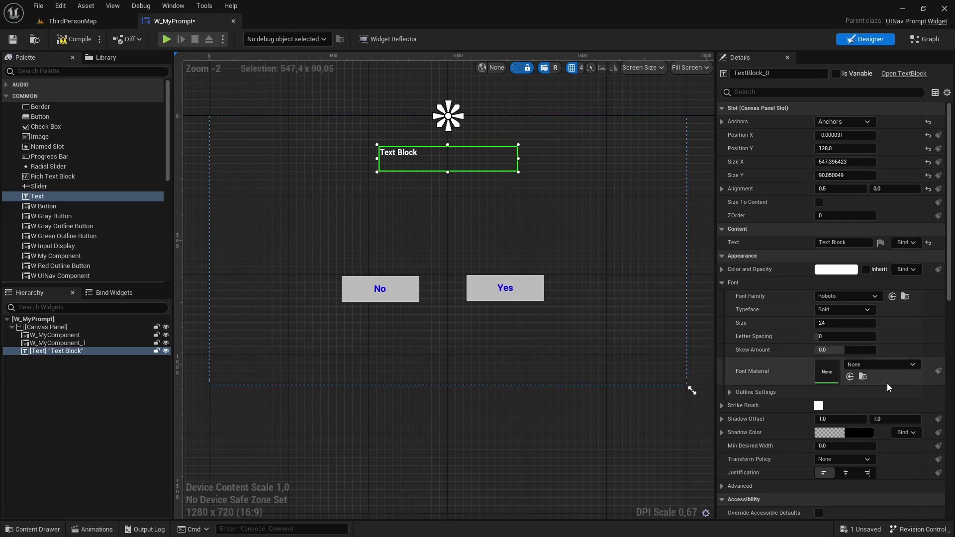
click(846, 326)
text(50)
key(Return)
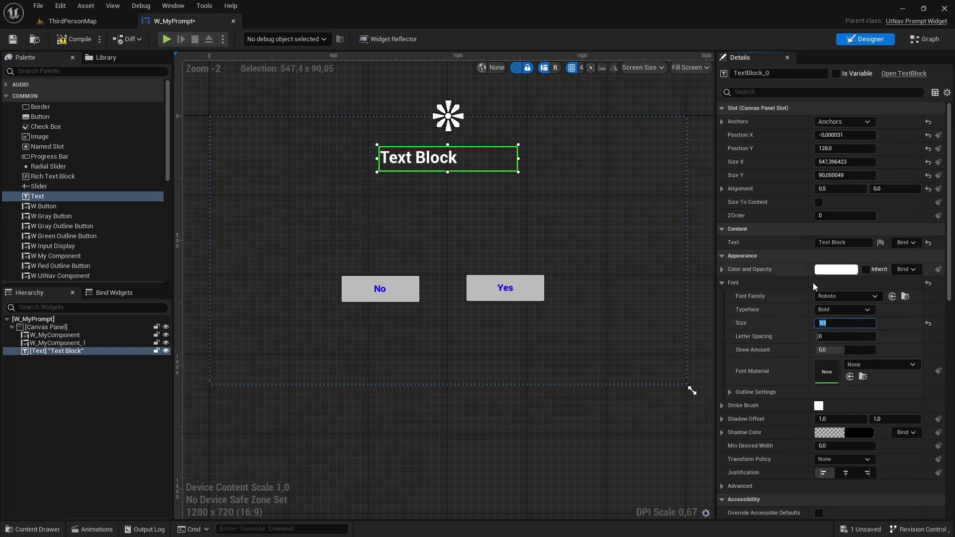
click(845, 473)
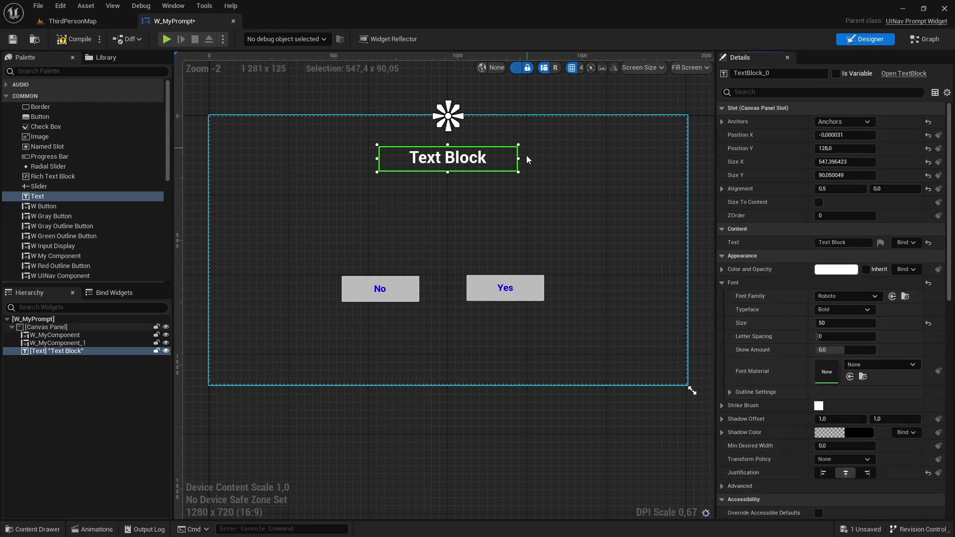
Stretch the text block wider and taller at top-centre, set its text to TITLE, and save
drag(519, 159, 639, 161)
click(844, 121)
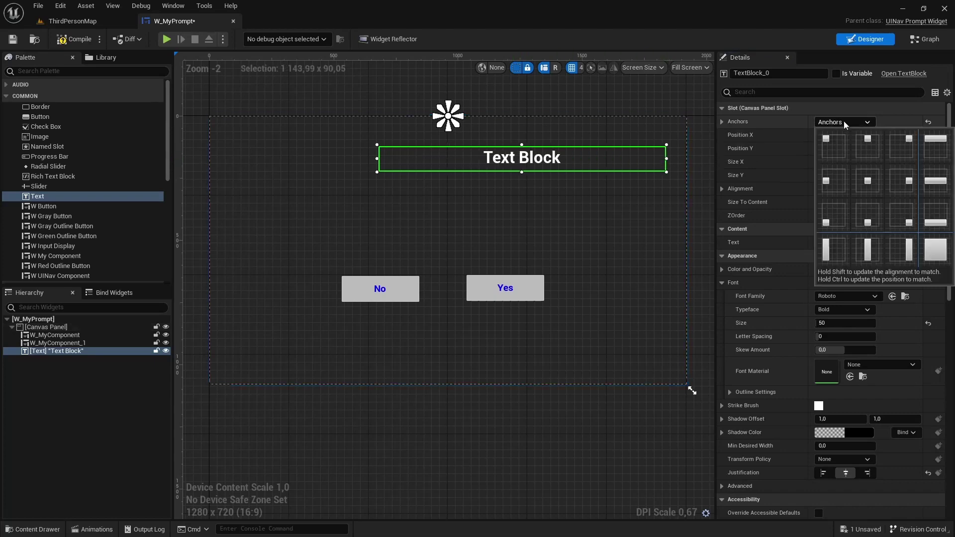
ctrl+shift+click(868, 147)
drag(447, 140, 451, 175)
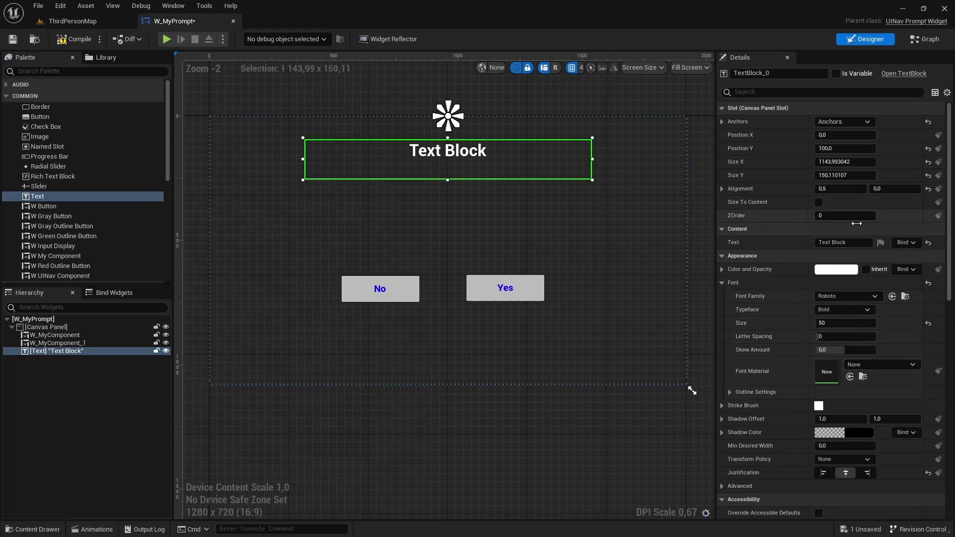
click(858, 241)
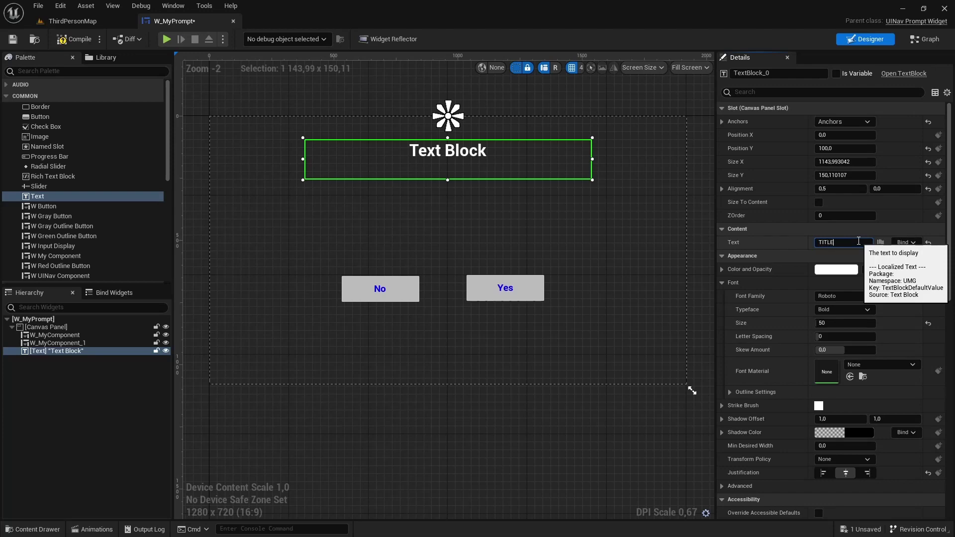
text(TITLE)
key(Return)
key(ctrl+s)
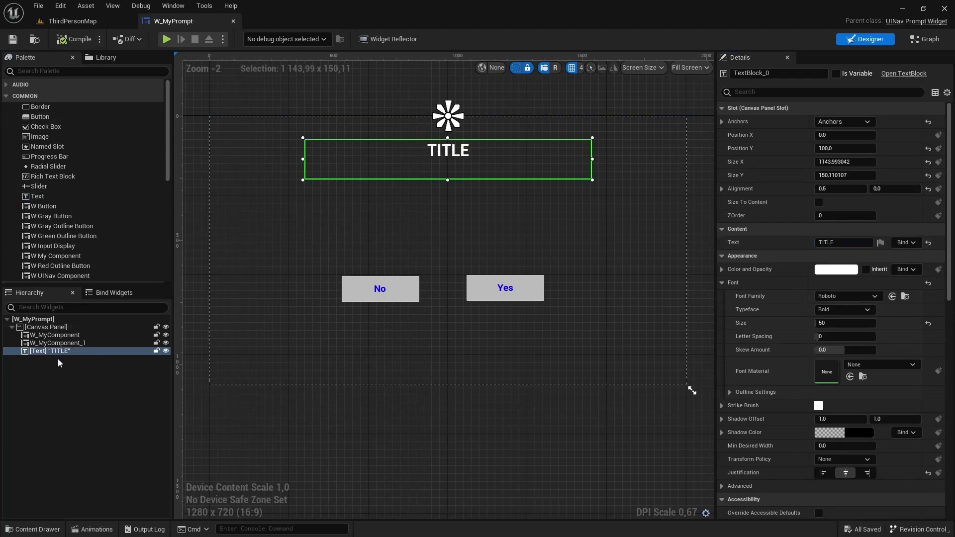
Rename the TITLE text block to TitleText
click(62, 370)
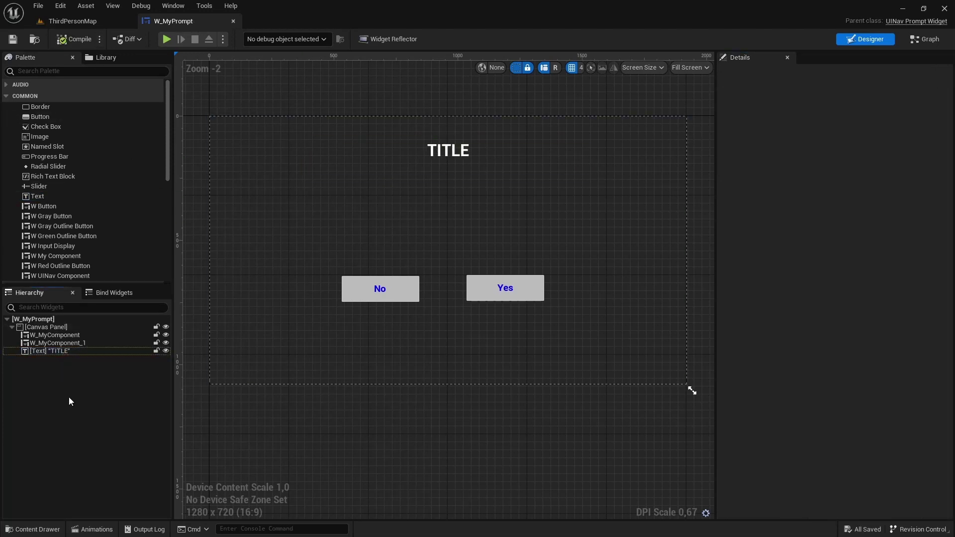
click(56, 352)
click(44, 351)
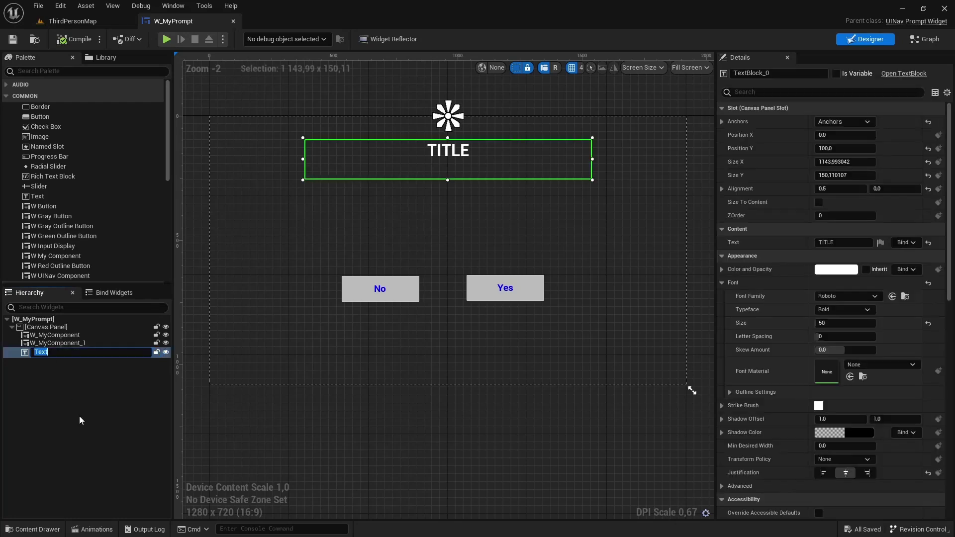
text(TitleText)
key(Return)
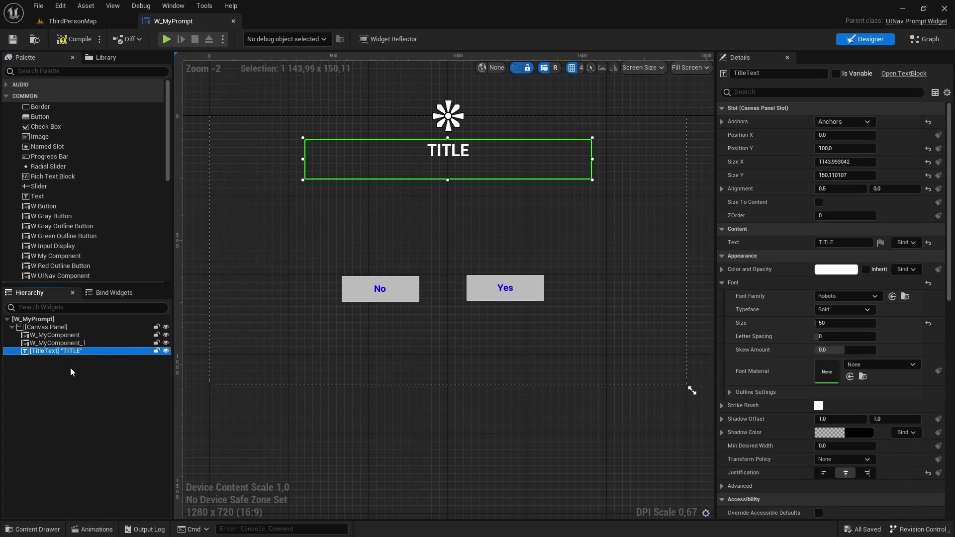
Duplicate the title, move the copy below it, and give it font size 30
key(ctrl+d)
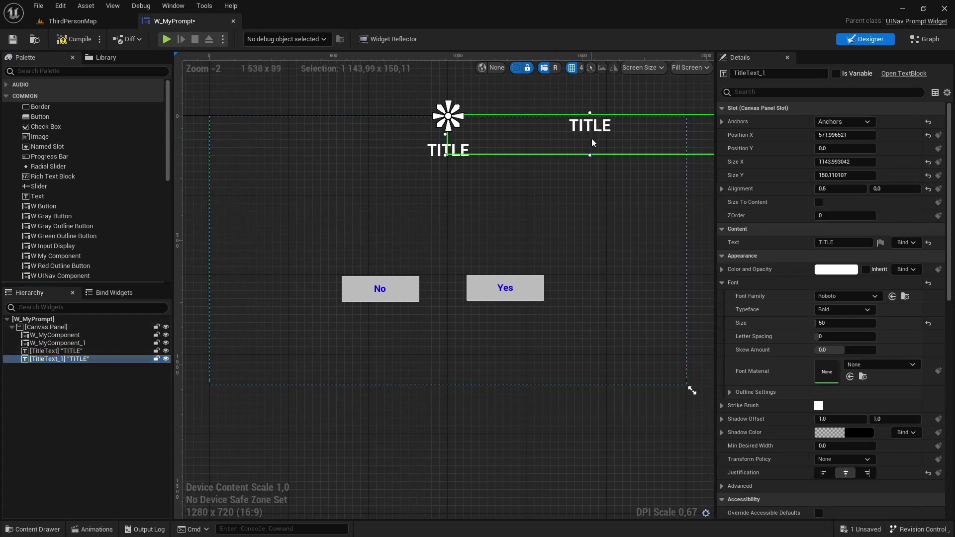
drag(592, 138, 455, 219)
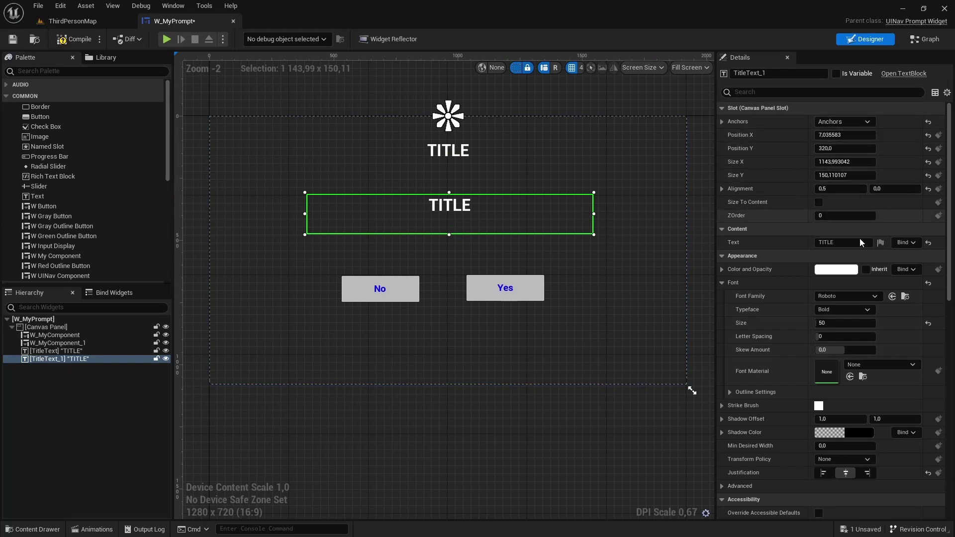
click(848, 328)
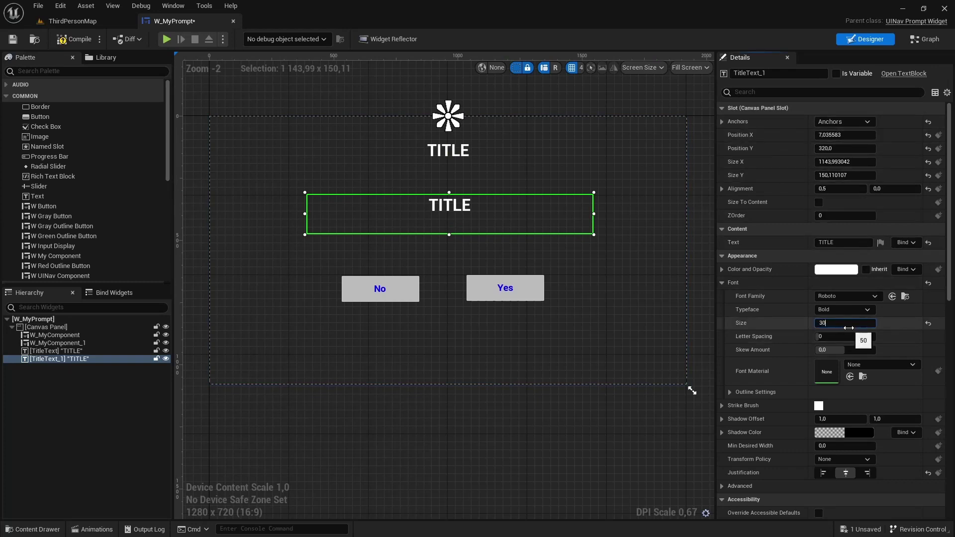
text(30)
key(Return)
drag(449, 235, 451, 256)
drag(454, 224, 455, 221)
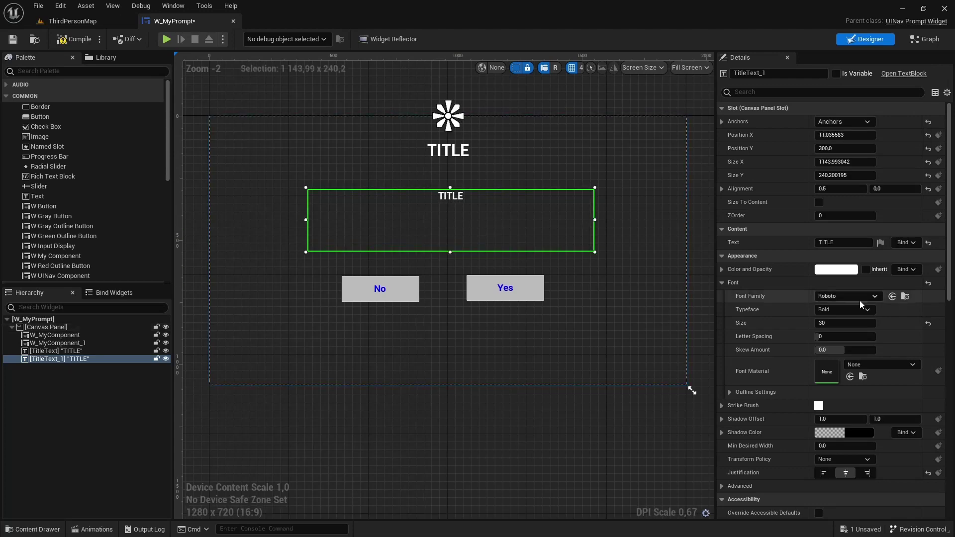
Rename the copy MessageText, set its text to Message, and compile
click(64, 350)
key(F2)
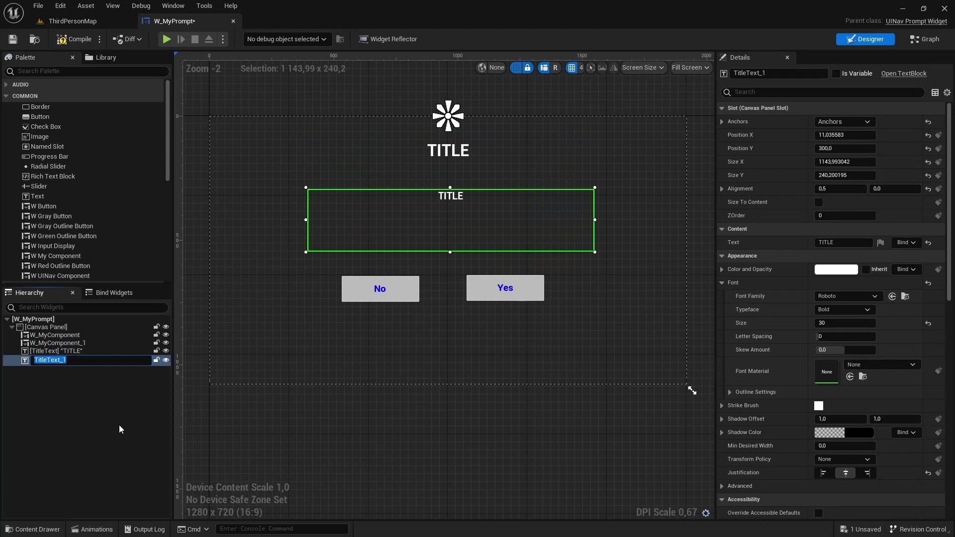
text(MessageText)
key(Return)
click(857, 243)
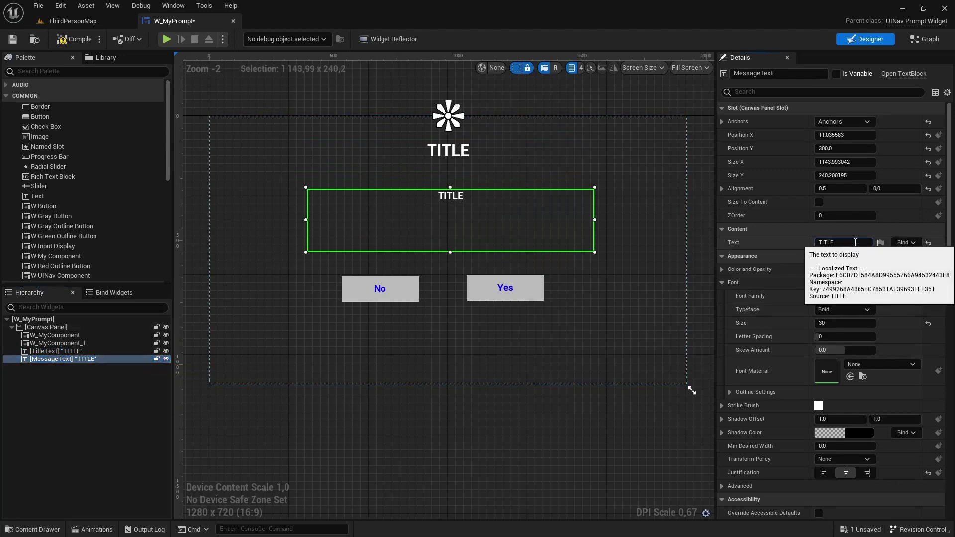
text(Message)
key(Return)
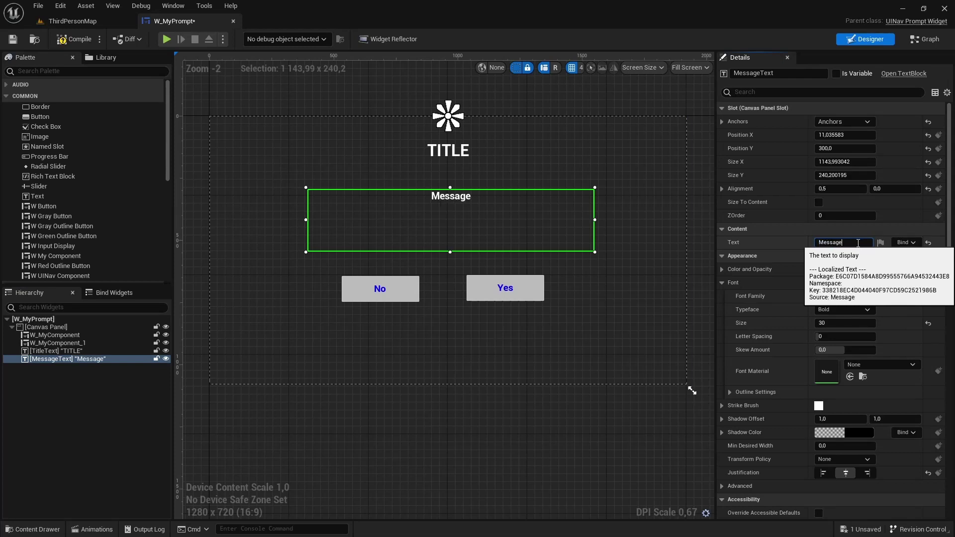
click(72, 44)
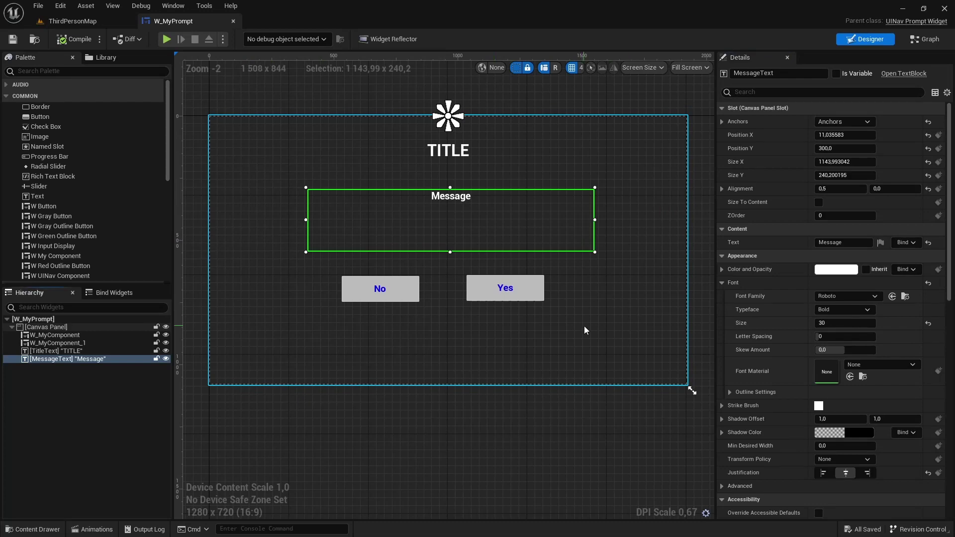
Open W_MyWidget, delete its OptionBox and Slider widgets, and save
key(ctrl+space)
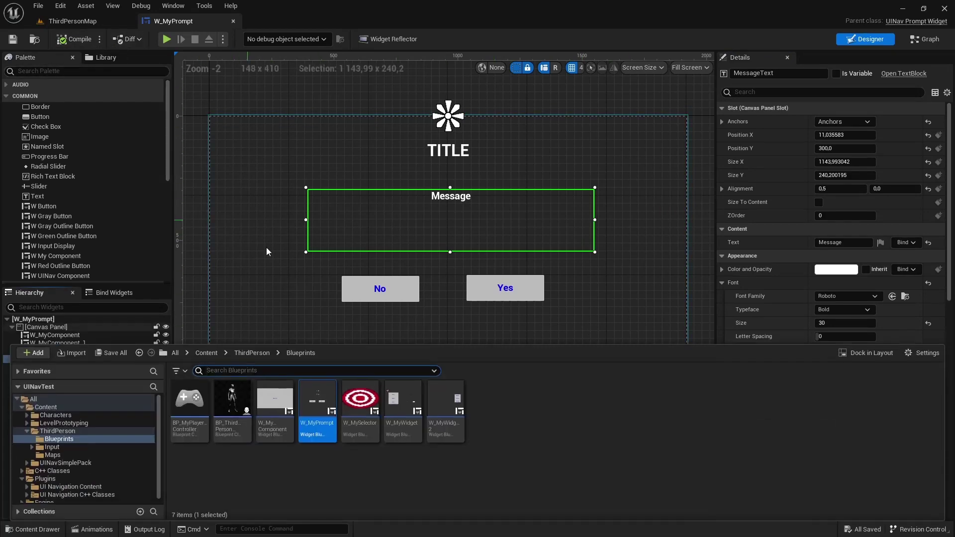
click(398, 397)
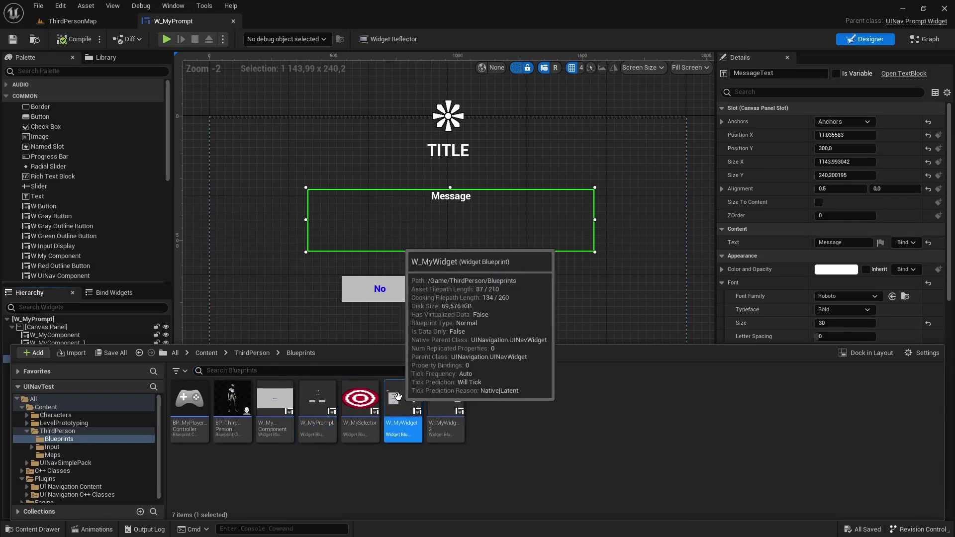
double_click(398, 396)
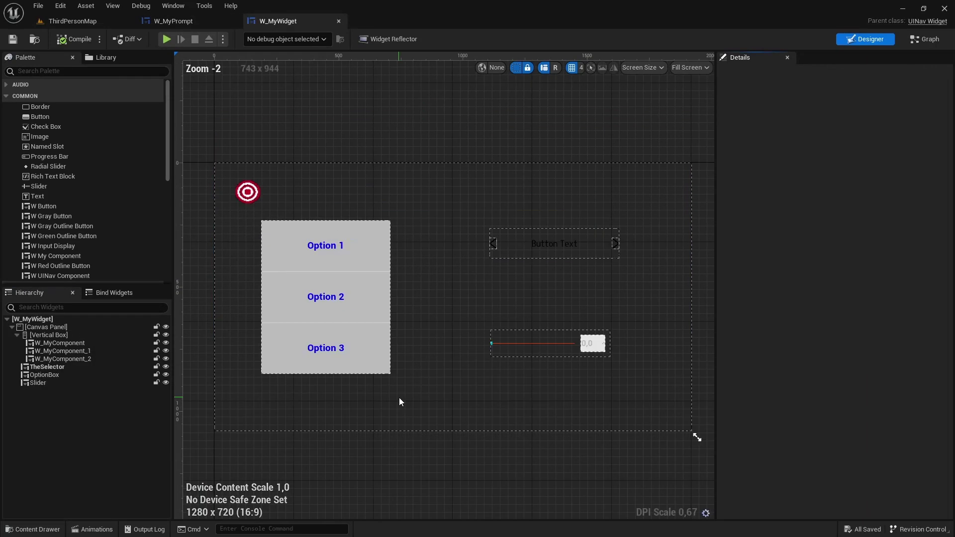
click(509, 229)
key(Delete)
click(502, 328)
key(Delete)
key(ctrl+s)
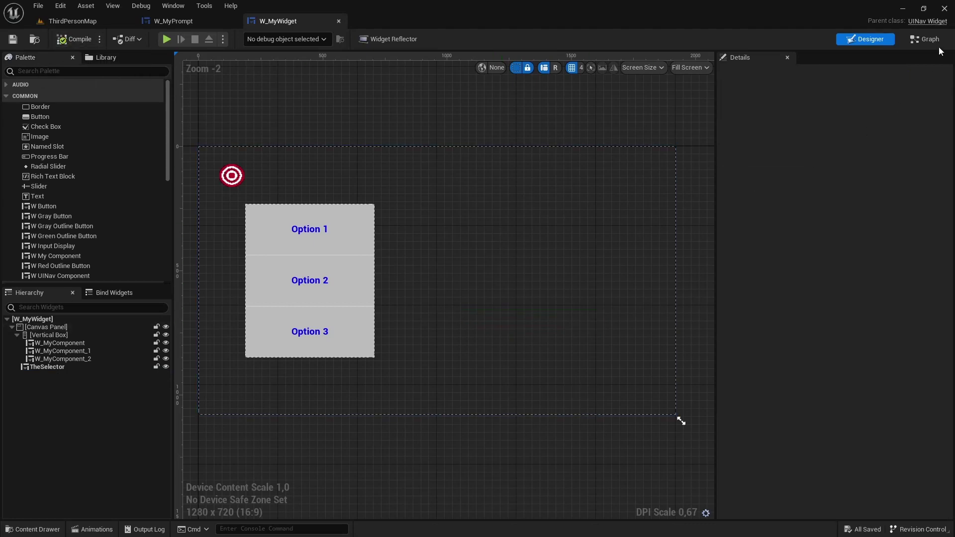
Switch W_MyWidget to its Event Graph
click(928, 40)
scroll(438, 303, down, 1)
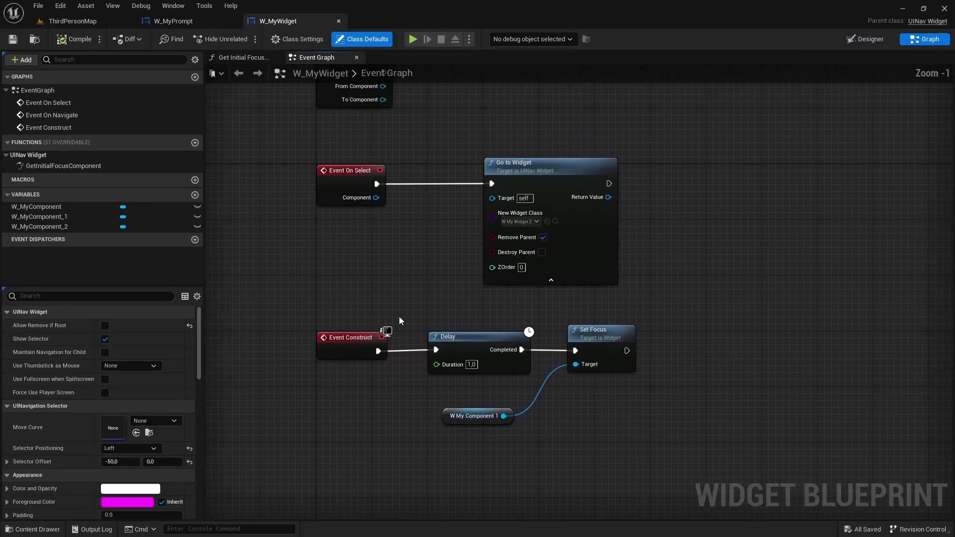
scroll(438, 216, up, 1)
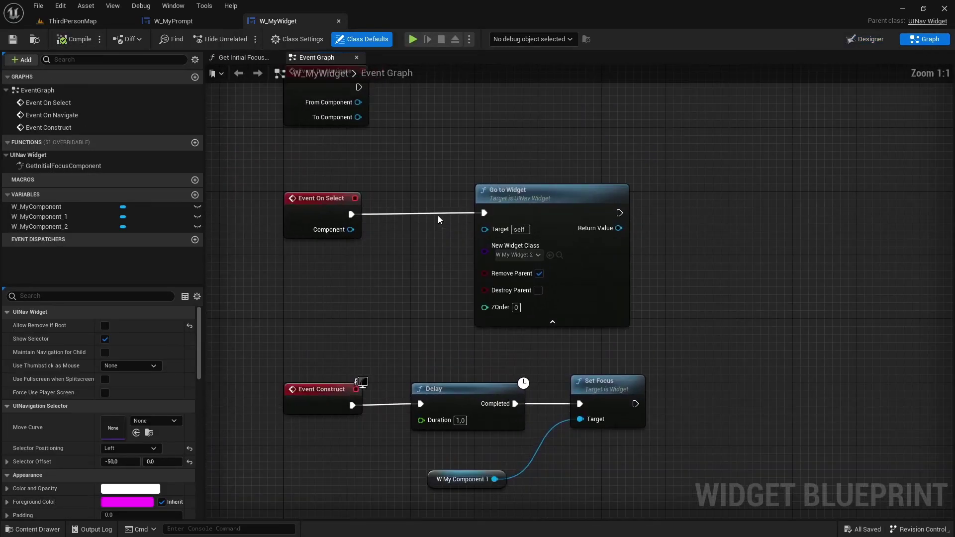
Replace Event On Select's Go to Widget link with a new Go to Prompt Widget node
alt+click(483, 214)
drag(577, 213, 708, 139)
click(74, 39)
drag(339, 279, 464, 275)
text(goto)
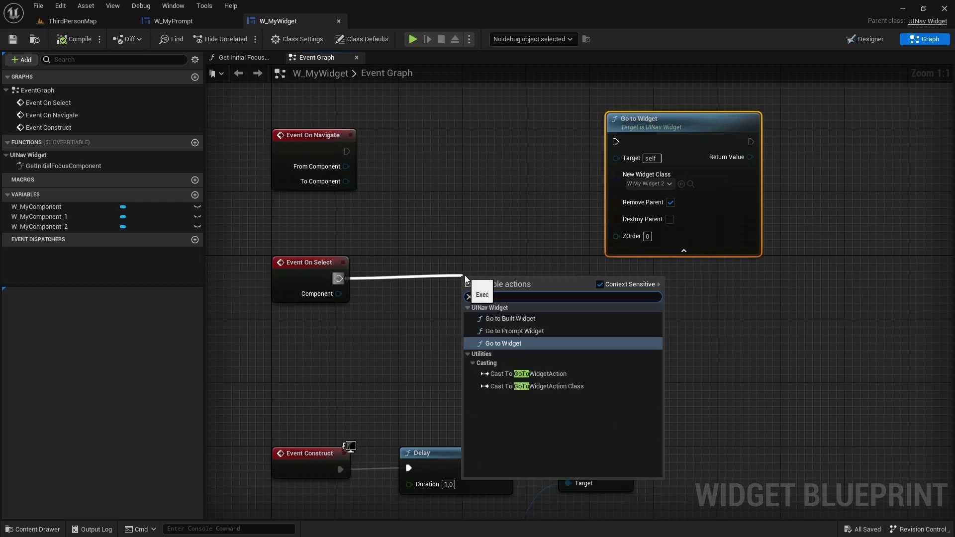
text(pro)
key(Return)
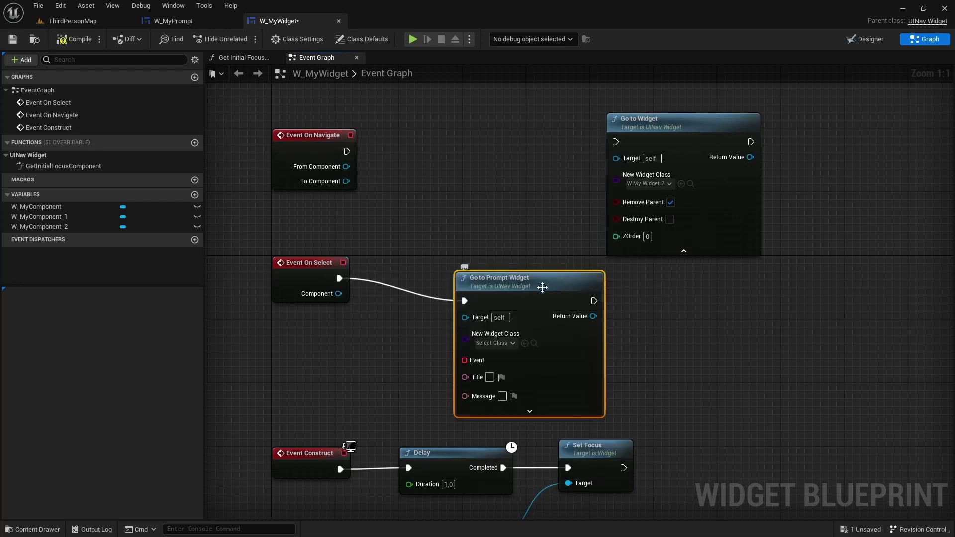
drag(532, 294, 477, 270)
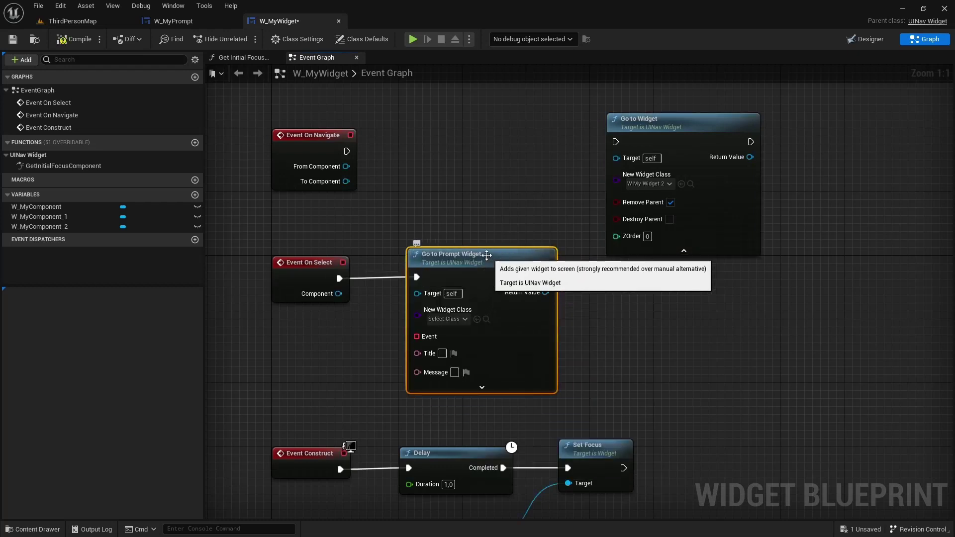
Rearrange the event nodes so Go to Widget and Go to Prompt Widget sit higher
scroll(366, 227, down, 2)
right_drag(366, 226, 377, 260)
drag(282, 158, 608, 141)
drag(325, 270, 470, 259)
scroll(464, 304, up, 2)
click(437, 375)
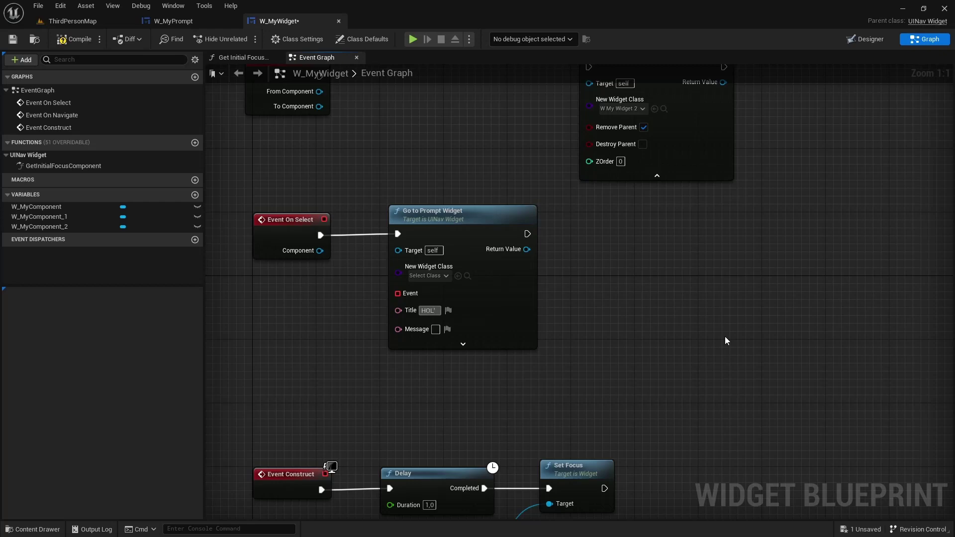
Set the prompt Title to HOL' UP A MINUTE and Message to 'Are you sure you want to do this?'
text(A MINUTE)
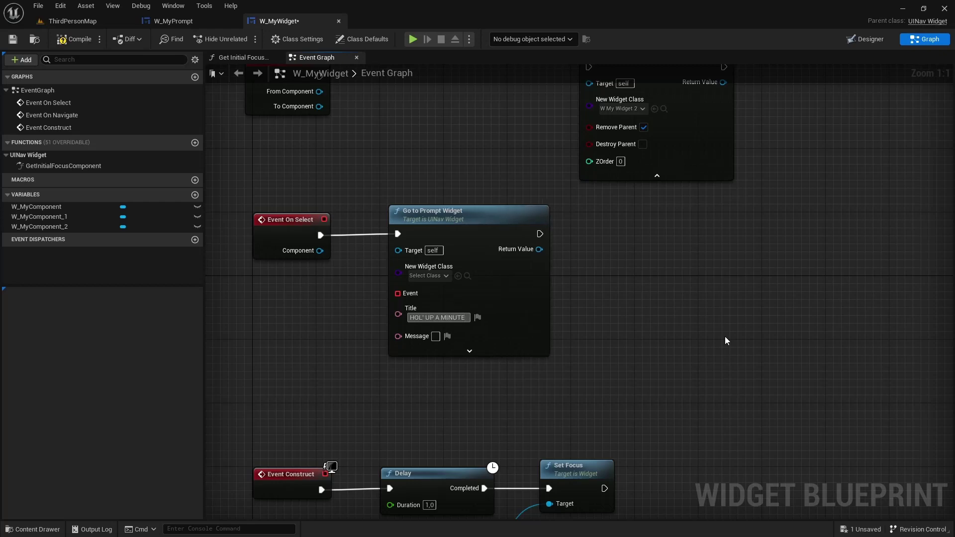
key(Return)
click(436, 336)
text(Are)
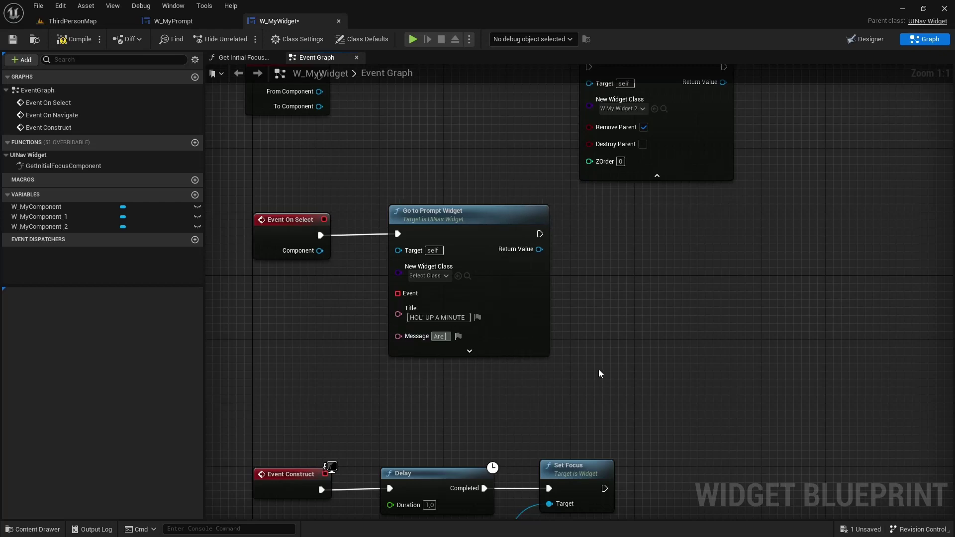
text( you sure you want)
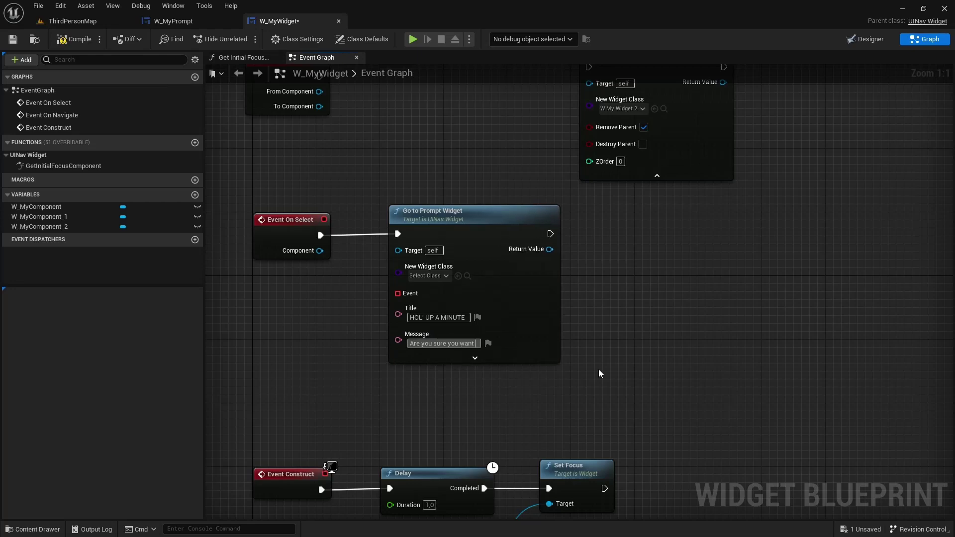
text( to do this?)
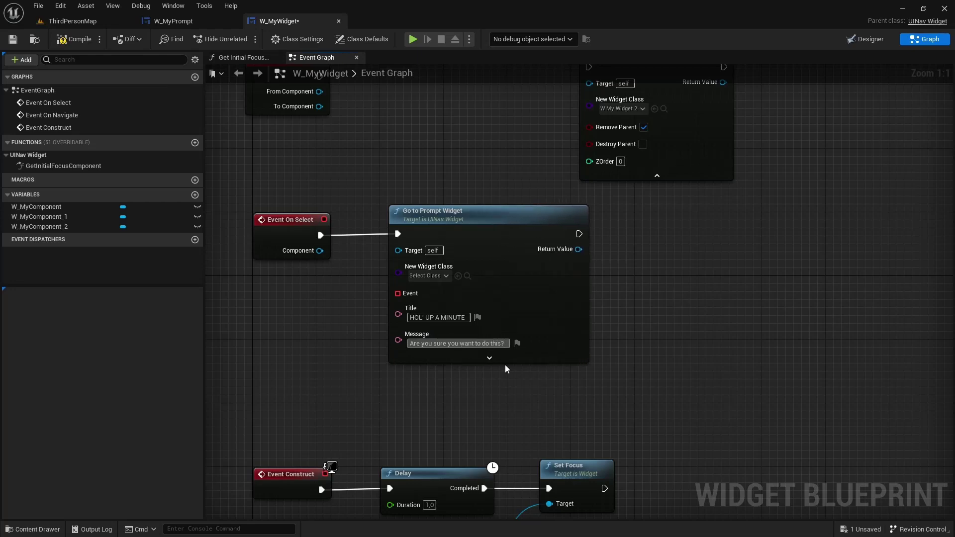
key(Return)
Wire a new custom event named OnMyPrompt to Go to Prompt Widget's Event pin
drag(398, 294, 297, 386)
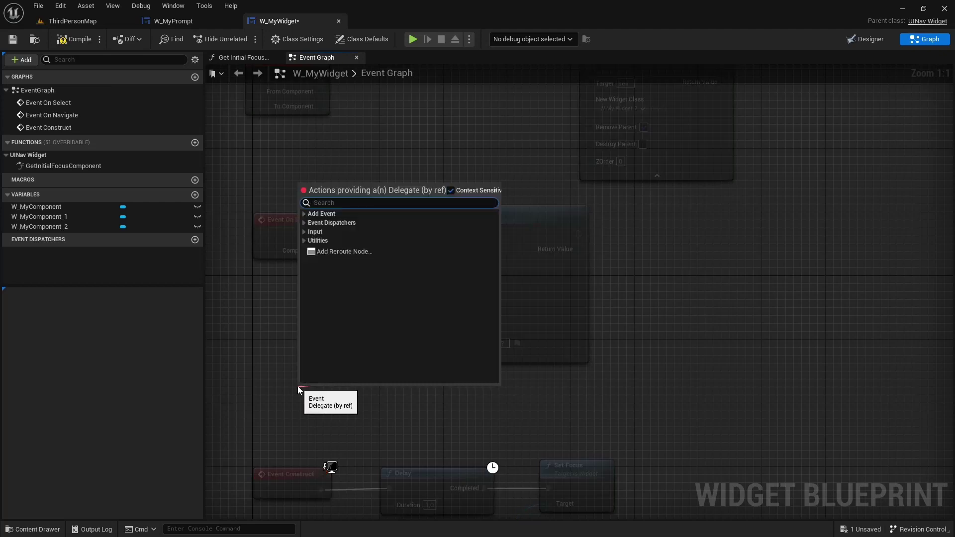
text(custom)
key(Return)
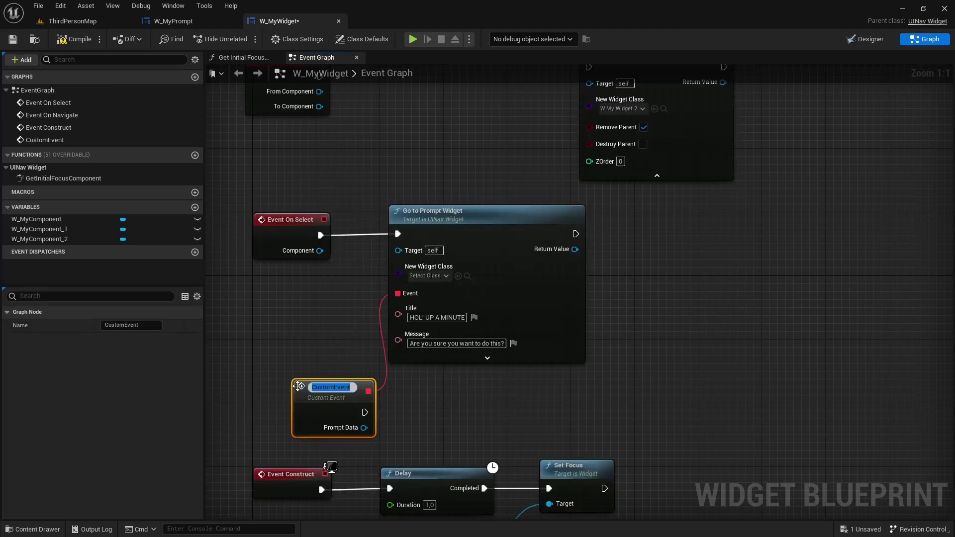
click(434, 408)
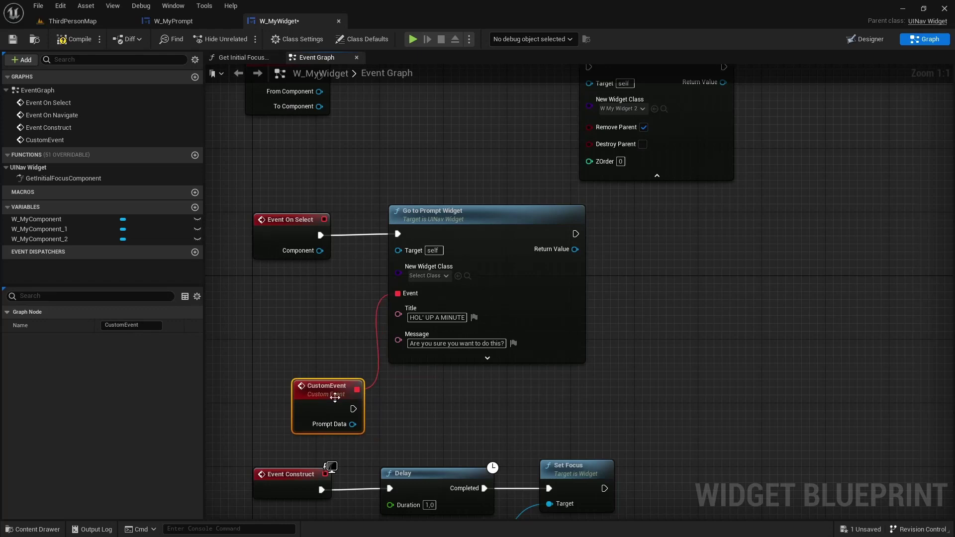
drag(318, 396, 282, 388)
double_click(282, 386)
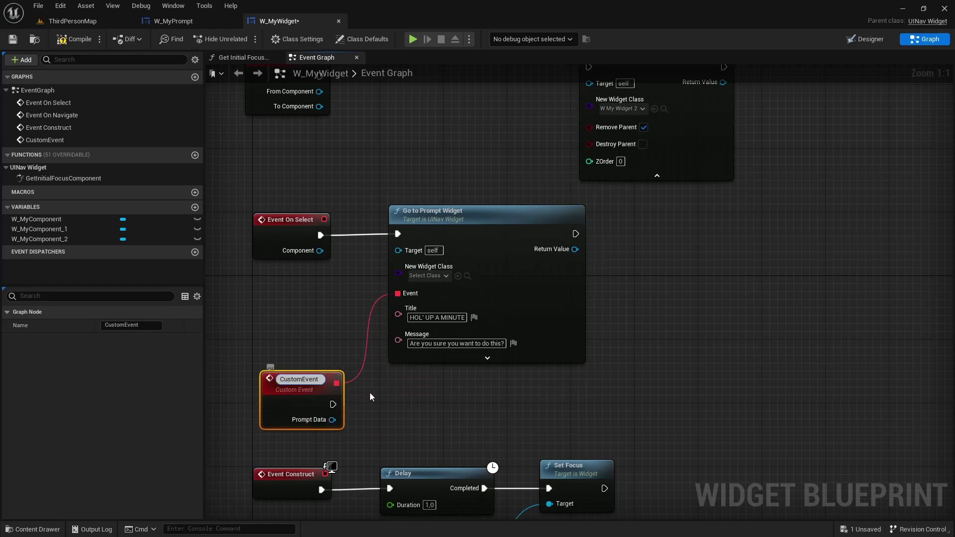
text(OnMyP)
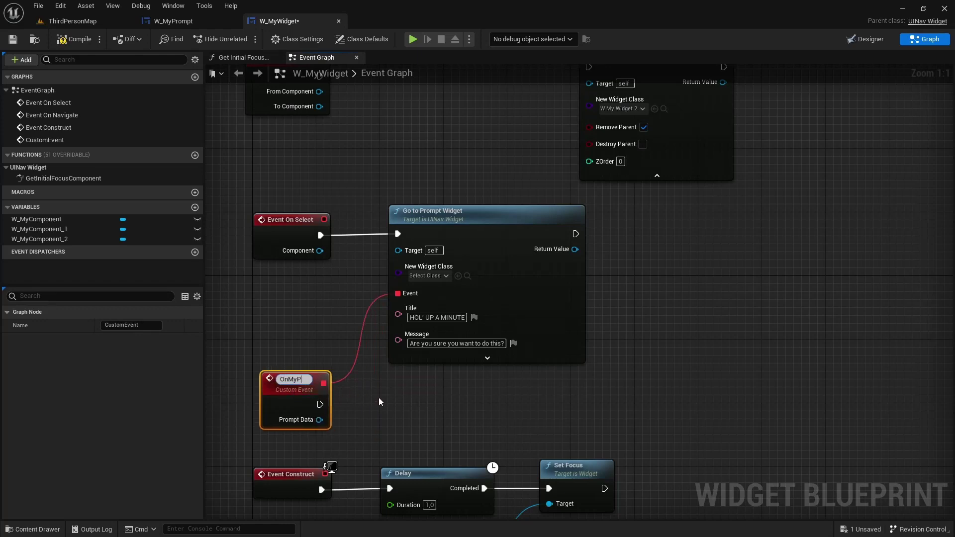
text(rompt)
key(Return)
Move the Event On Navigate and prompt node groups up to tidy the graph
drag(276, 196, 469, 403)
scroll(527, 289, down, 2)
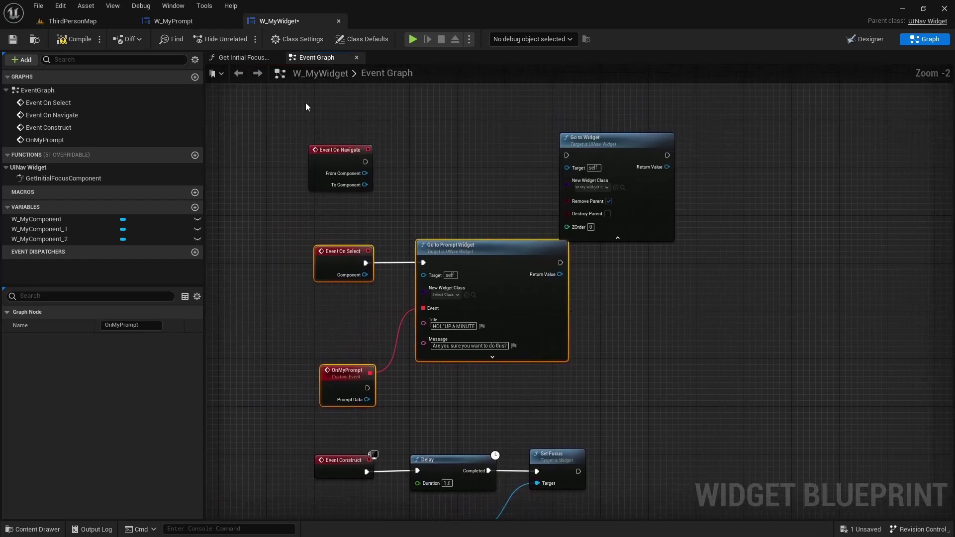
drag(306, 102, 659, 150)
drag(305, 202, 612, 402)
drag(525, 302, 525, 278)
Add a Cast To PromptDataBinary node fed by OnMyPrompt's Prompt Data
scroll(392, 386, up, 2)
click(392, 387)
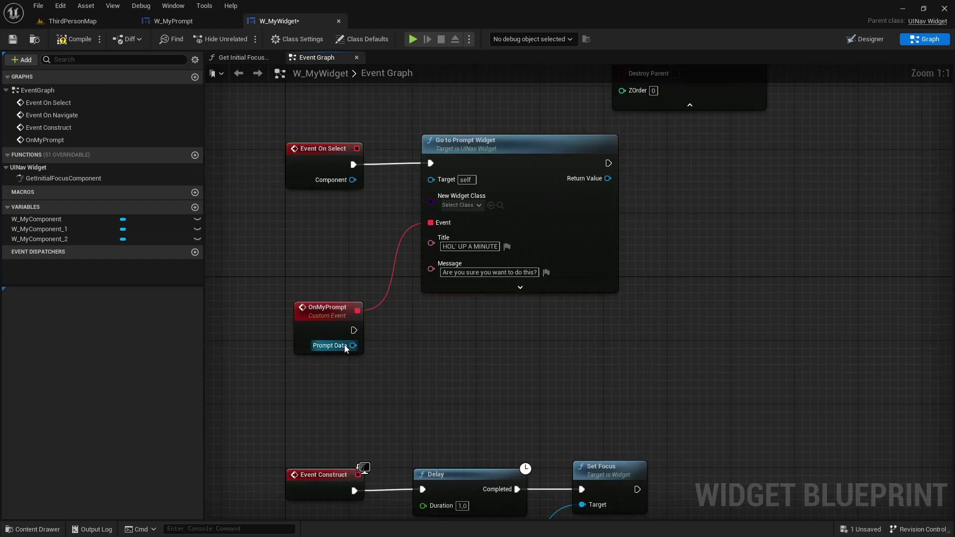
drag(346, 349, 396, 362)
text(cast to)
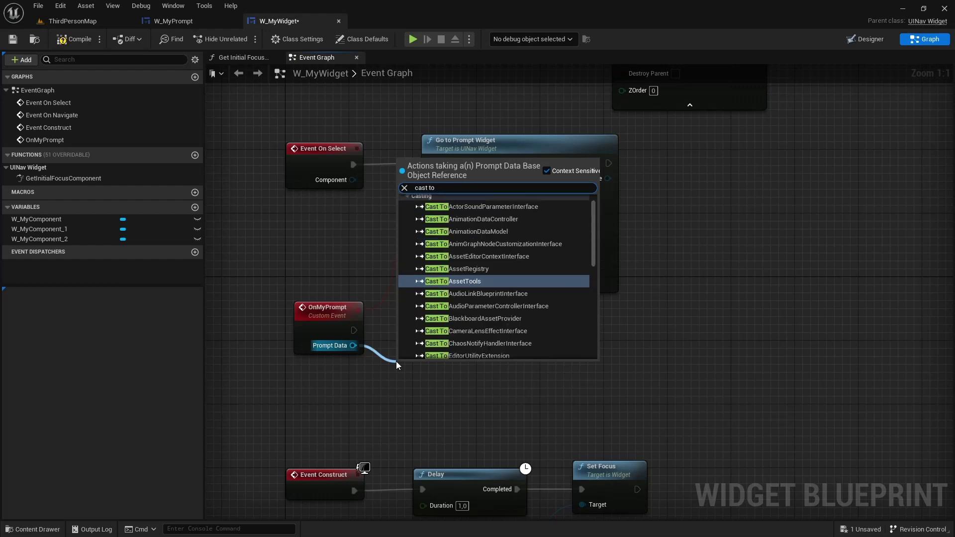
text( prom)
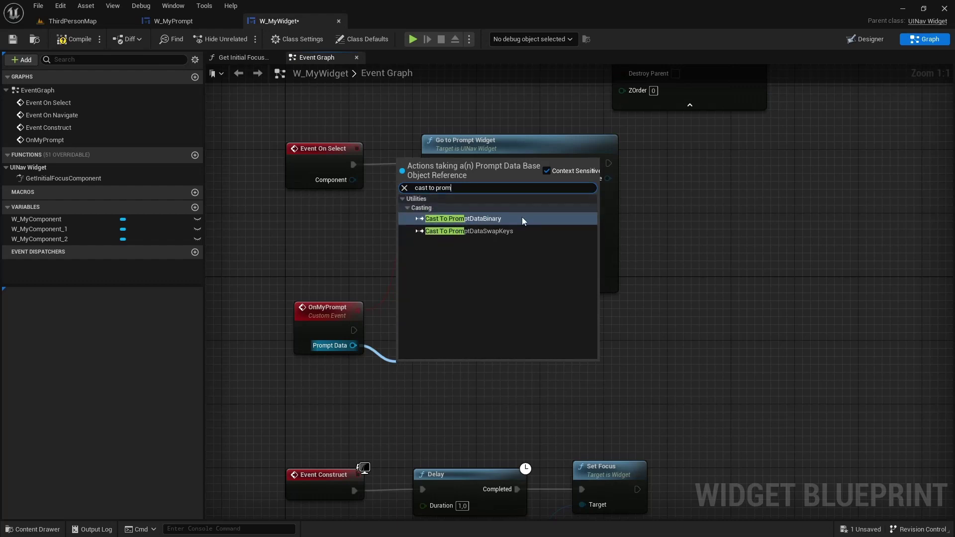
click(494, 218)
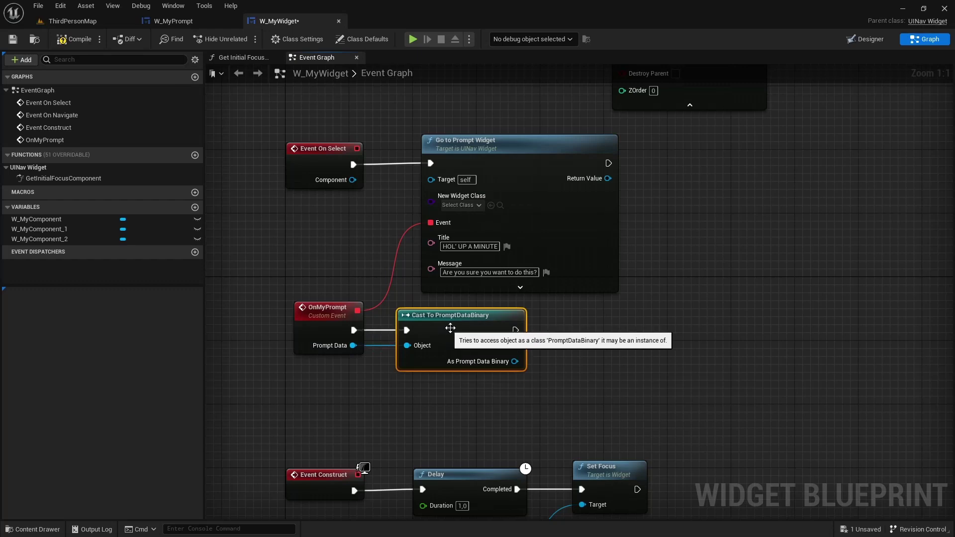
drag(445, 332, 459, 330)
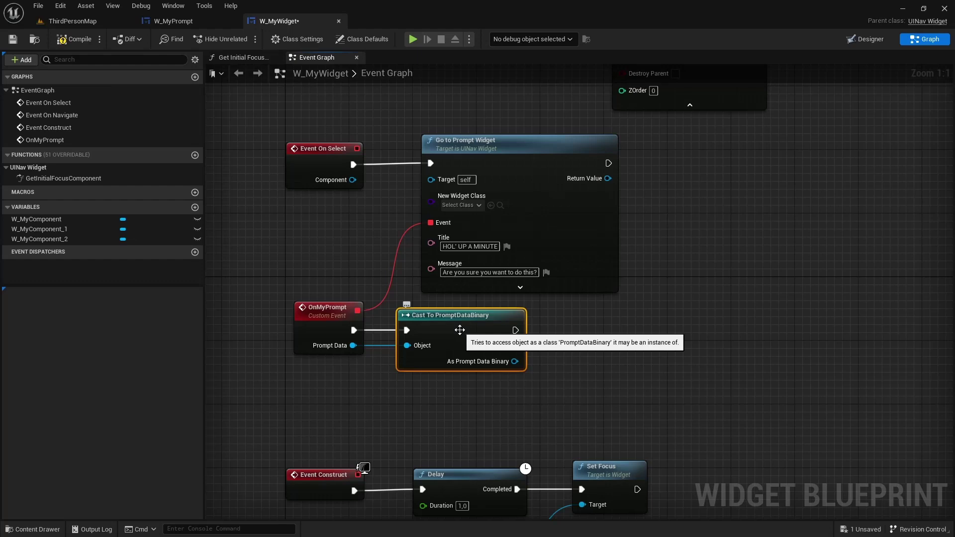
right_drag(459, 329, 502, 339)
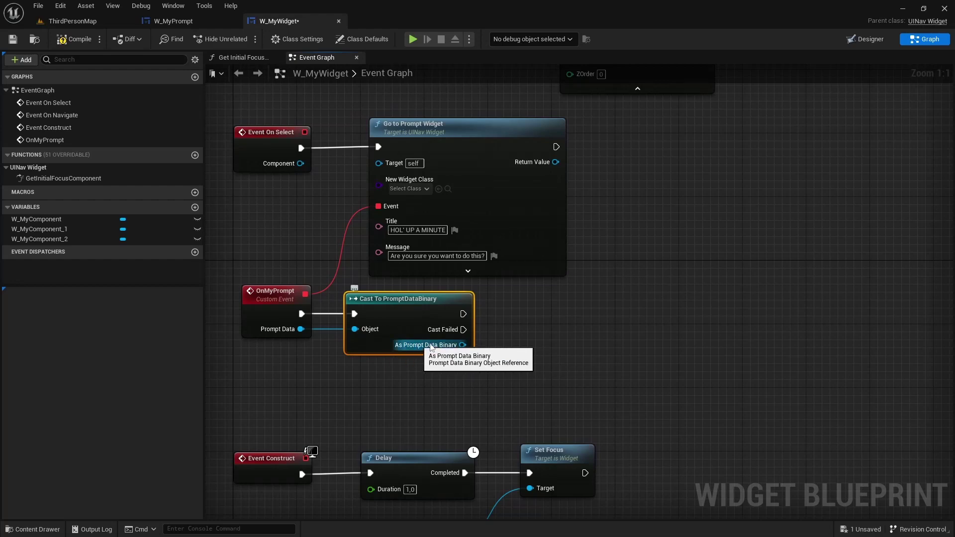
Convert the cast to a pure cast and add a Get Accept node from it
right_click(449, 332)
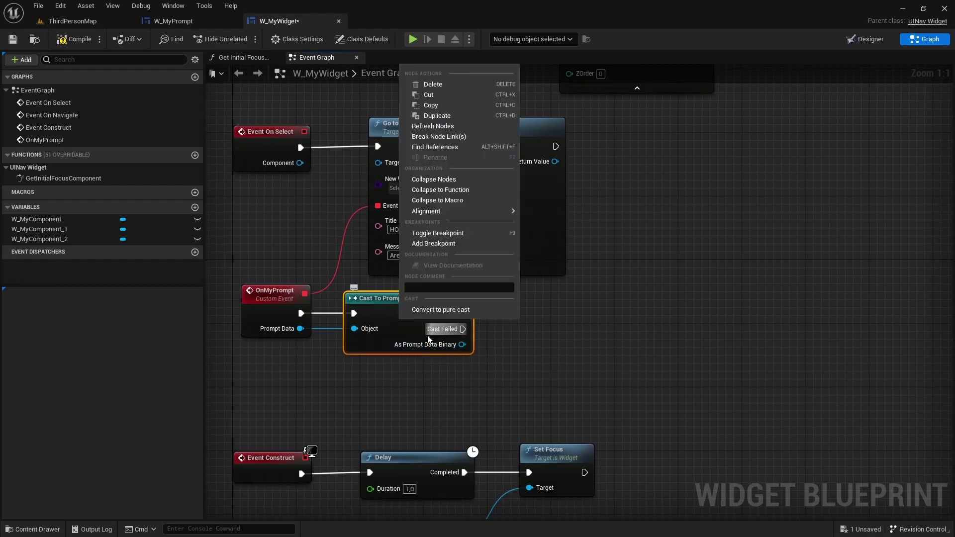
click(446, 310)
mouse_move(469, 324)
mouse_down()
mouse_move(456, 342)
mouse_move(464, 379)
mouse_move(471, 324)
mouse_up()
text(acc)
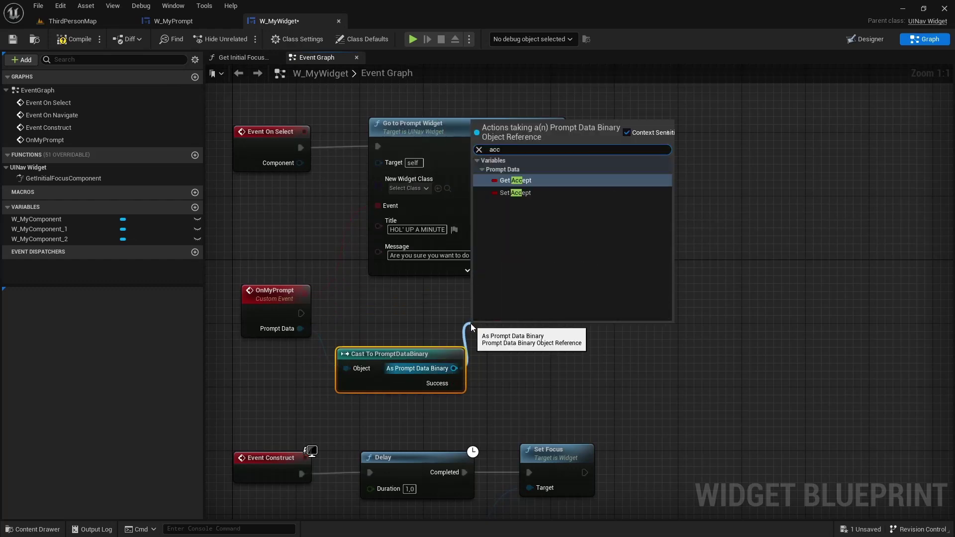
key(Return)
Add a Branch driven by OnMyPrompt's execution with Accept as its condition
drag(513, 329, 530, 369)
click(561, 318)
click(570, 304)
drag(301, 313, 628, 314)
click(596, 382)
drag(557, 365, 612, 329)
right_drag(649, 351, 514, 329)
Add a Print String reading 'ACCEPTED!' on the Branch's True output
drag(479, 322, 532, 264)
text(set)
key(Escape)
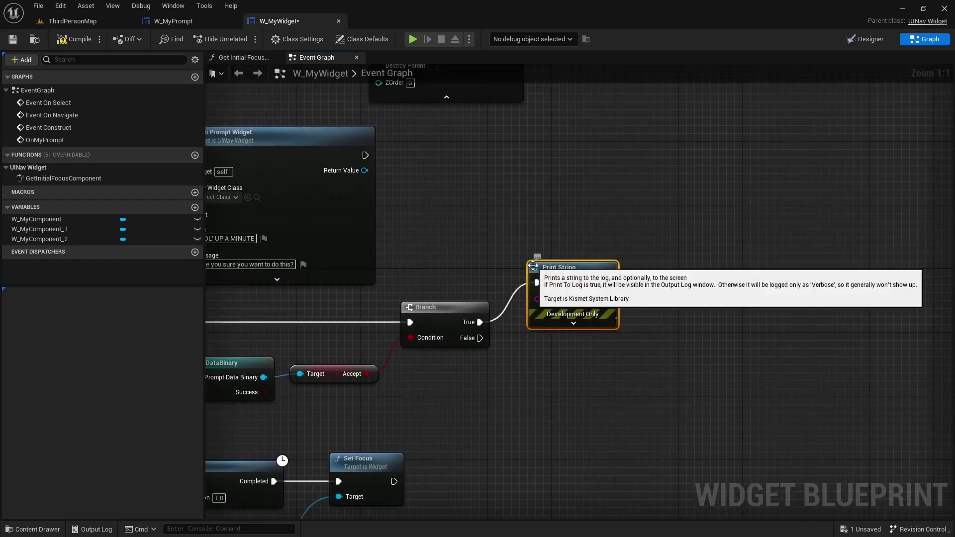
click(579, 259)
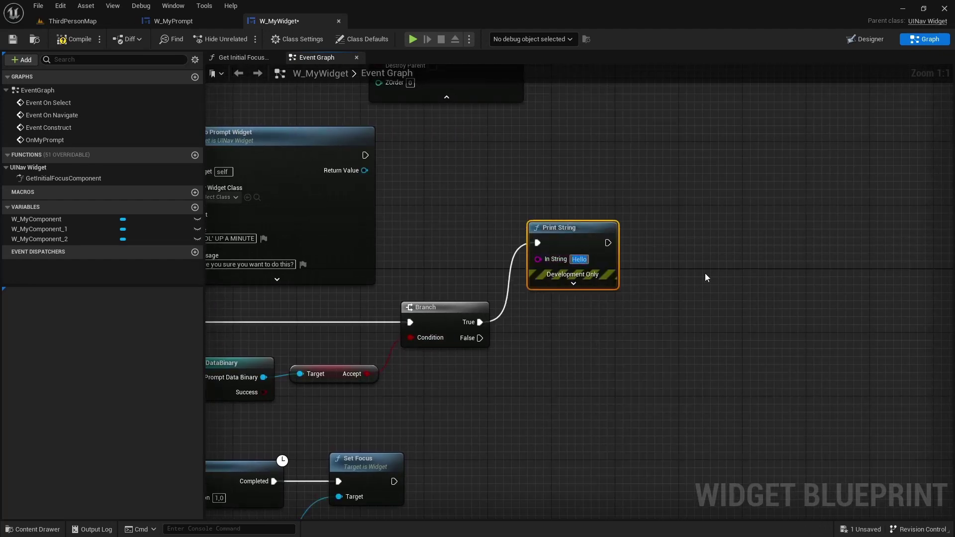
text(ACCEPTED!)
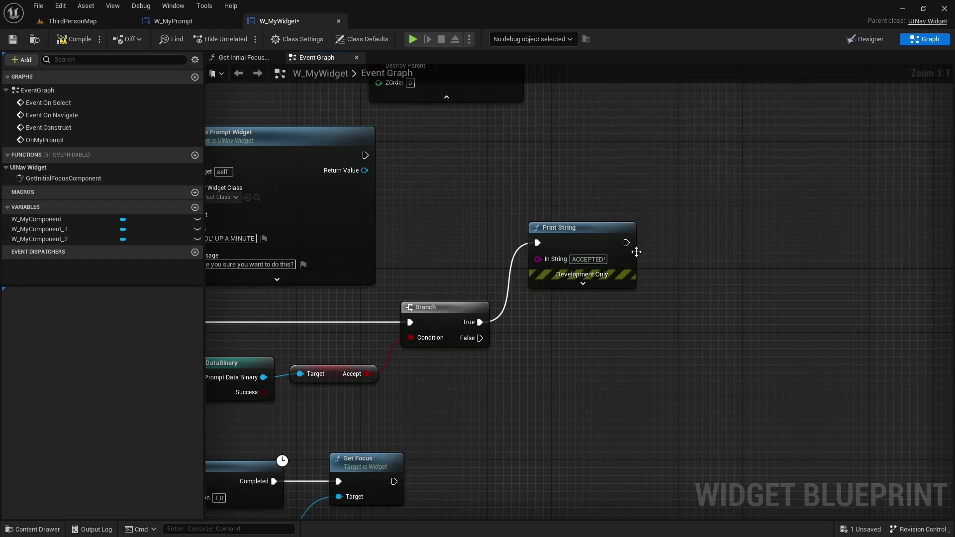
Copy the Print String to the False output and change its text to 'REJECTED'
click(584, 269)
key(ctrl+c)
key(ctrl+v)
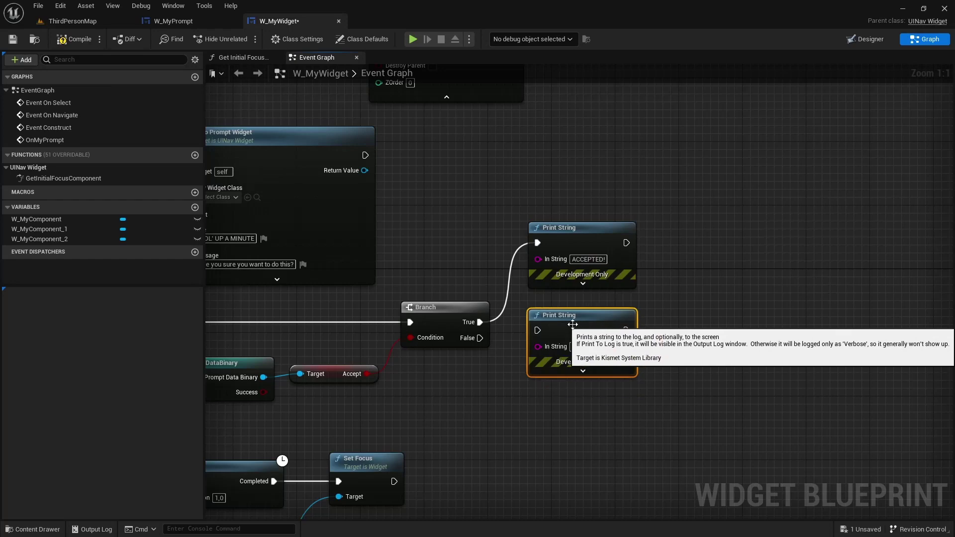
drag(558, 343, 534, 319)
drag(480, 338, 575, 365)
click(588, 378)
text(FEJECTED)
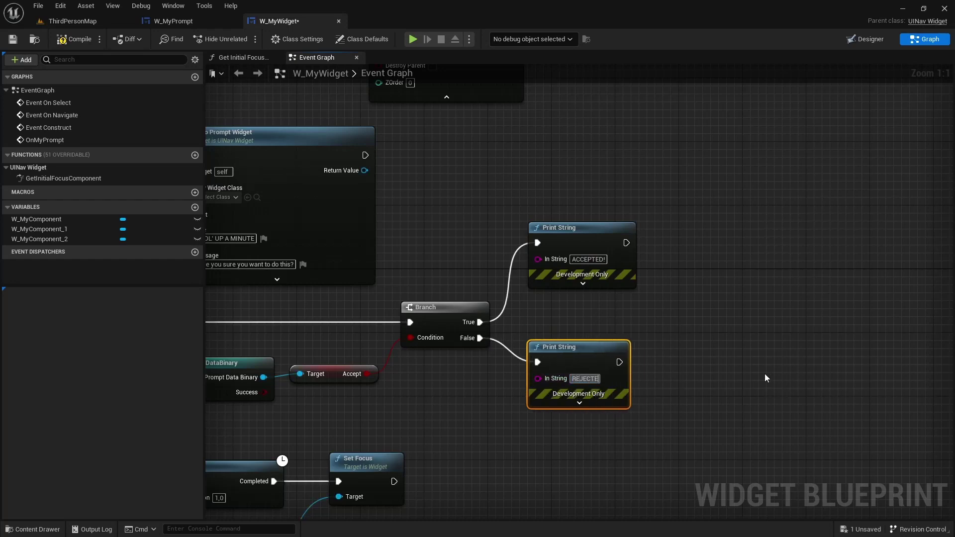
key(Return)
Compile and save W_MyWidget, then set W_MyPrompt as the prompt widget class
click(764, 378)
click(74, 39)
right_drag(466, 255, 587, 265)
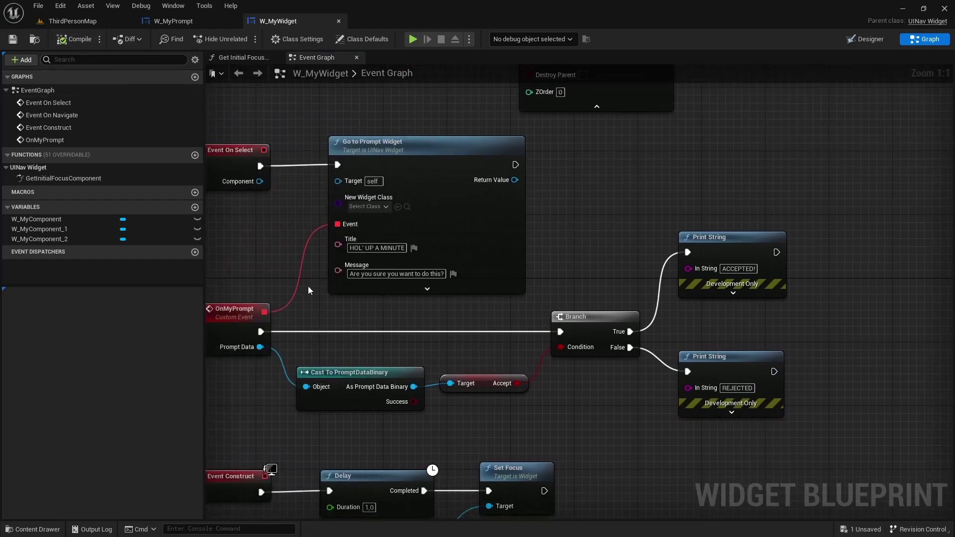
click(366, 207)
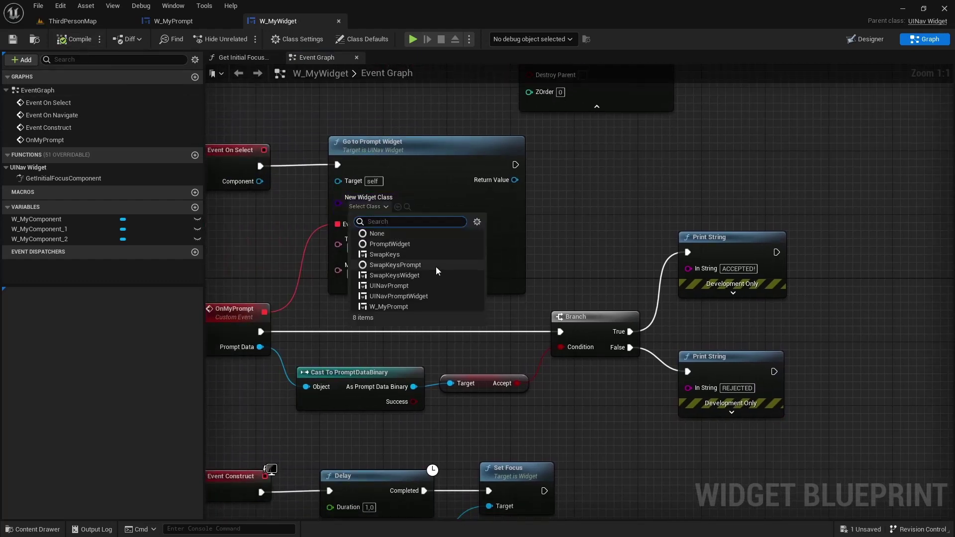
click(390, 306)
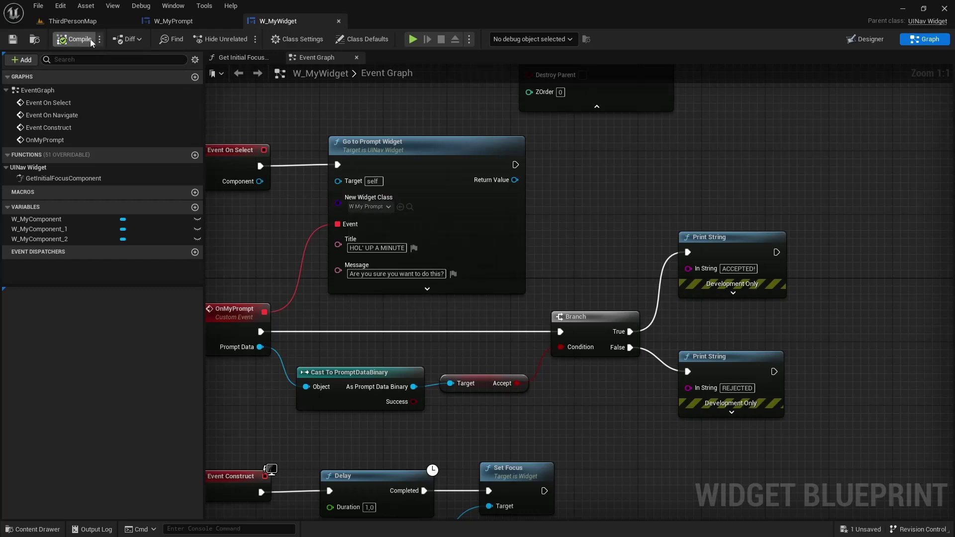
Play-test ThirdPersonMap, open the prompt via Option 3 and answer No
click(83, 23)
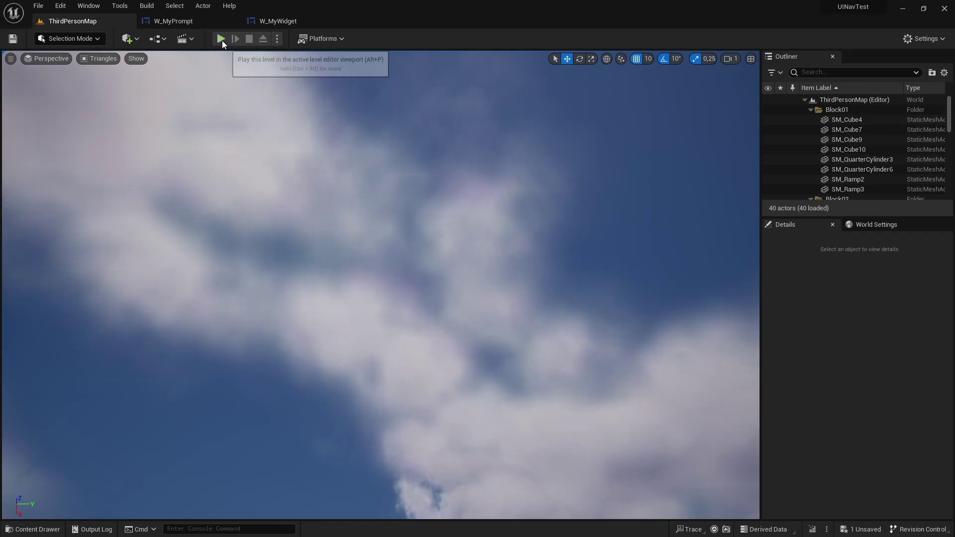
click(221, 39)
key(Up)
key(Down)
key(Return)
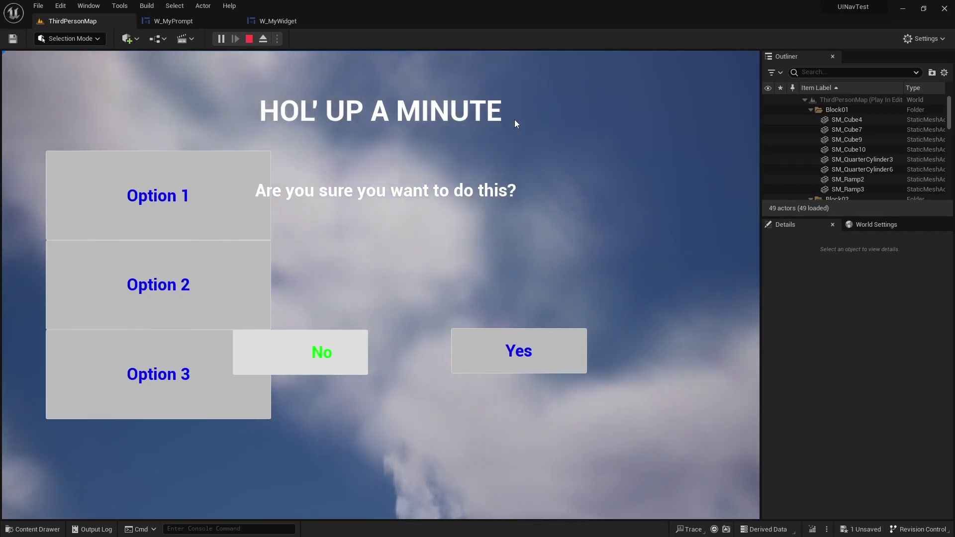
key(Right)
key(Left)
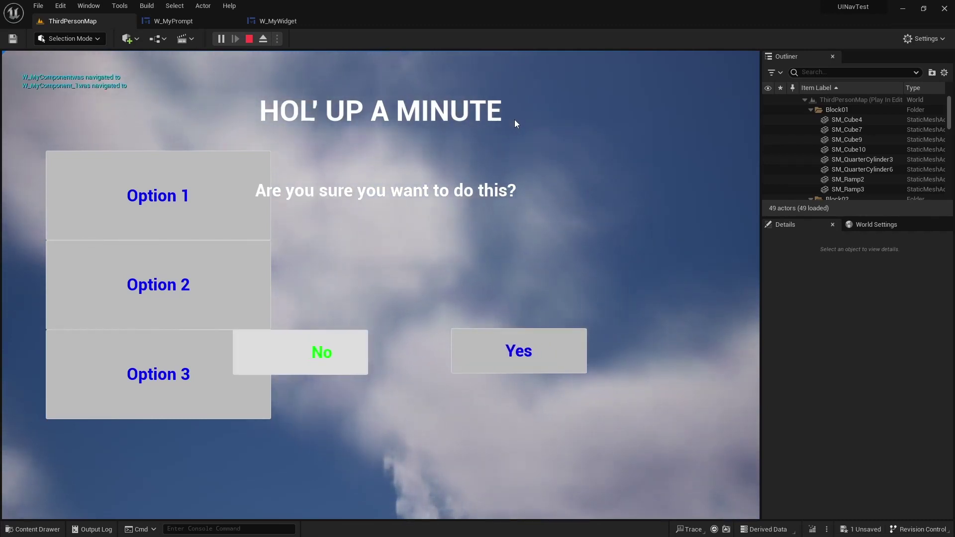
key(Return)
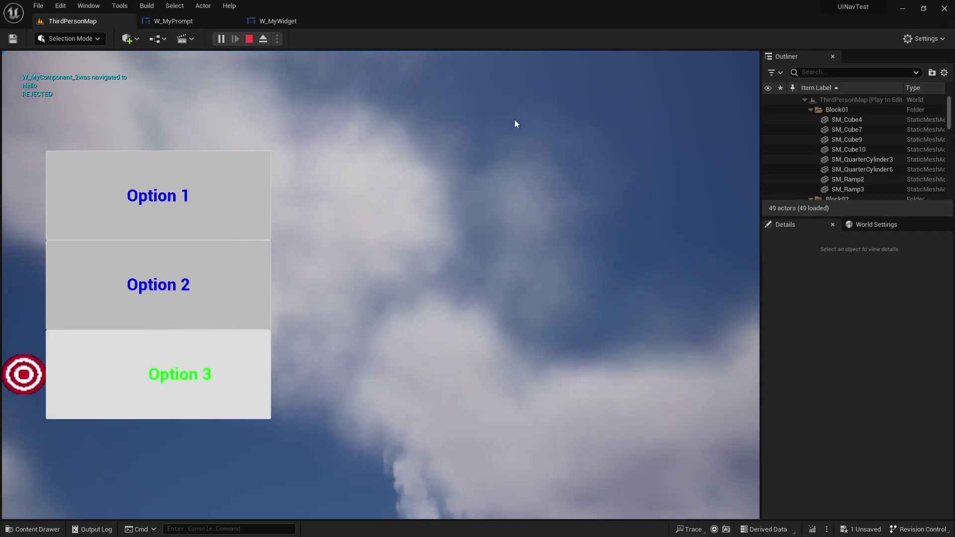
Reopen the prompt through Option 3 and answer Yes to log ACCEPTED!
key(Return)
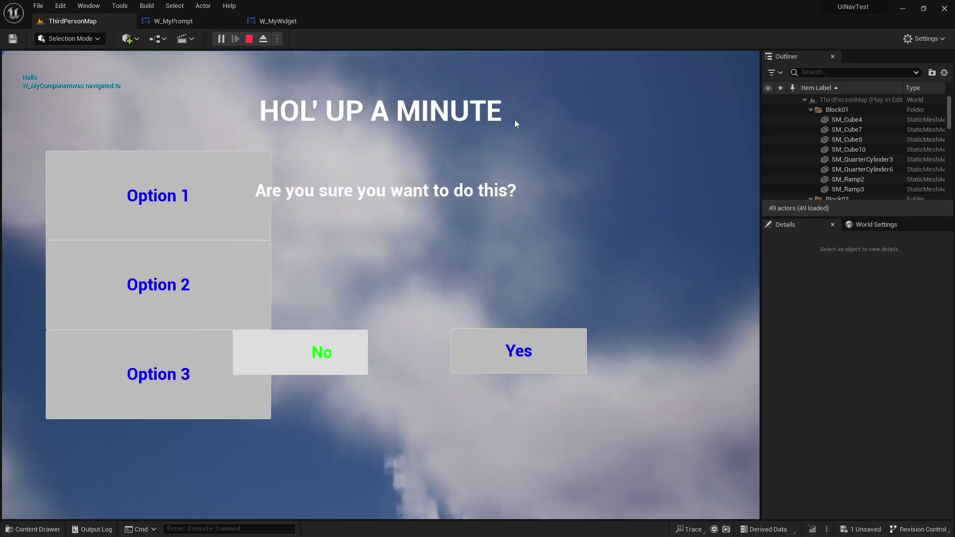
key(Right)
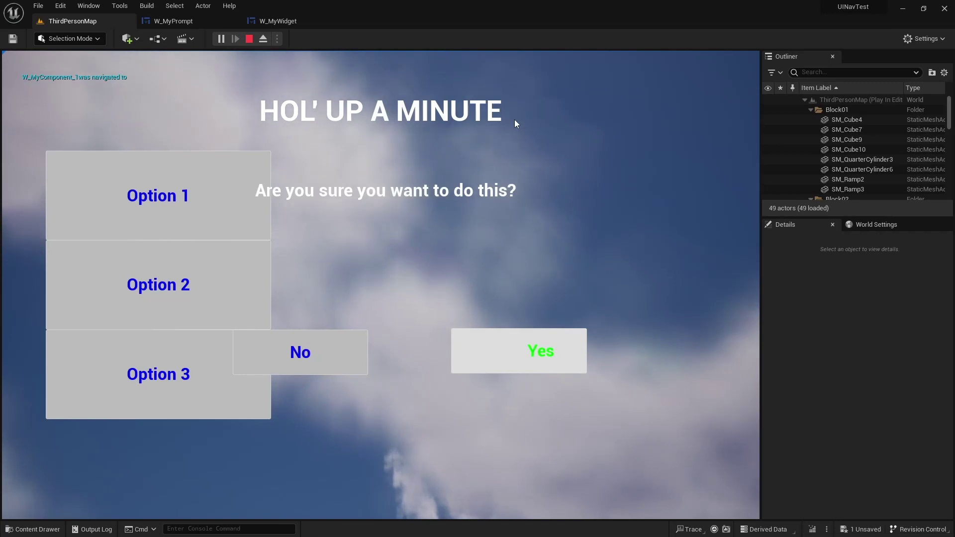
key(Return)
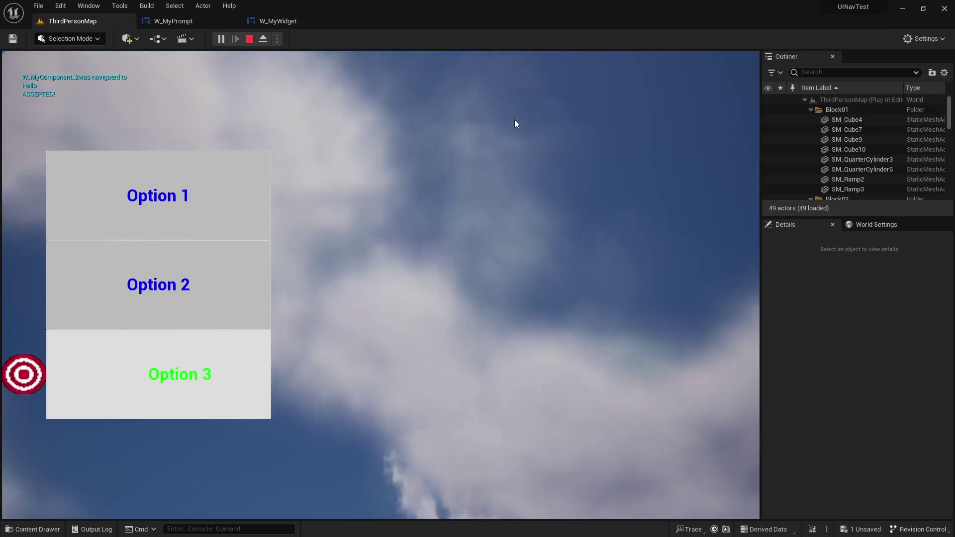
Tick Remove Parent on W_MyWidget's Go to Prompt Widget call and recompile
click(248, 39)
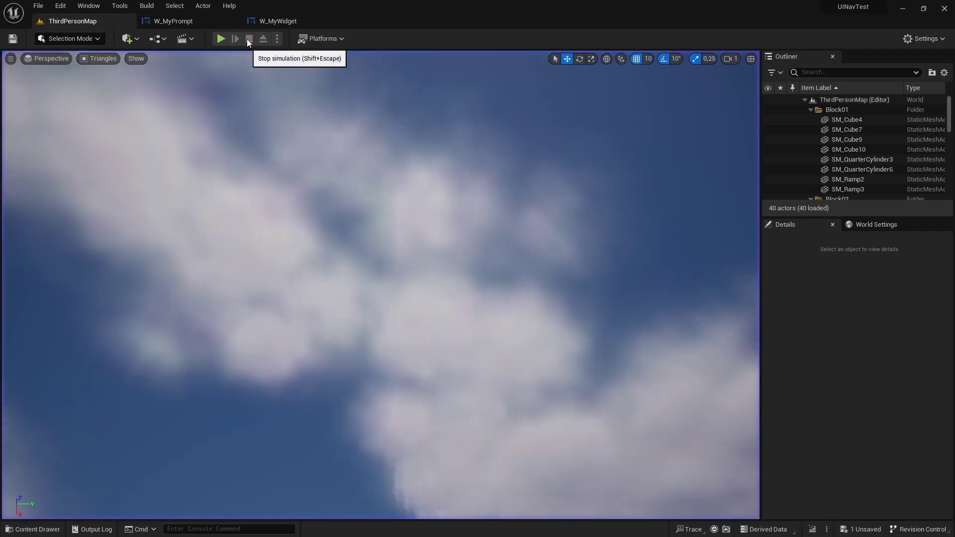
click(278, 22)
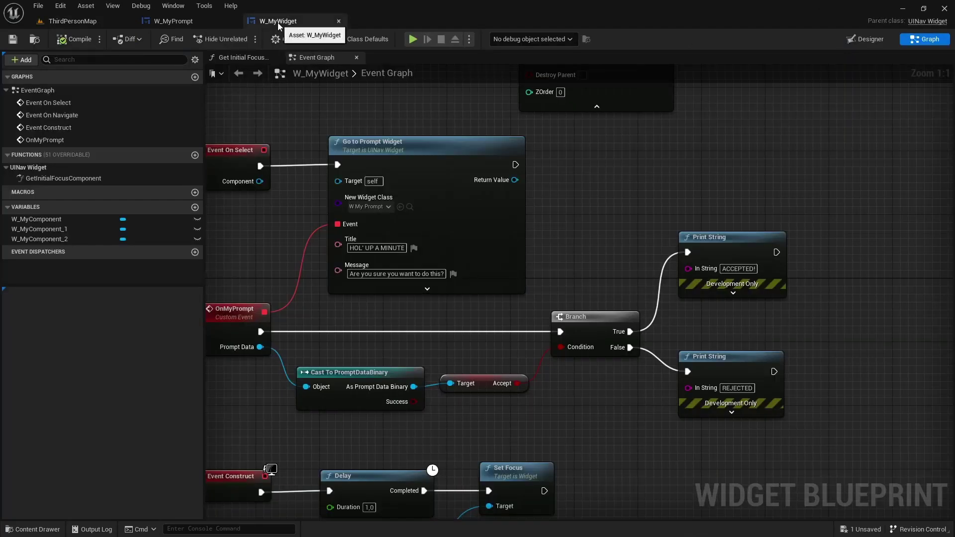
click(392, 289)
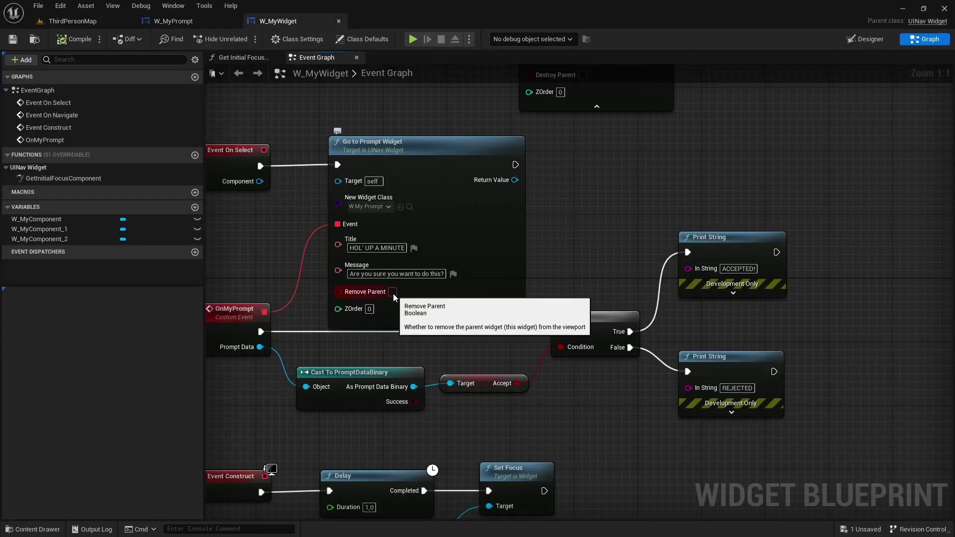
click(392, 292)
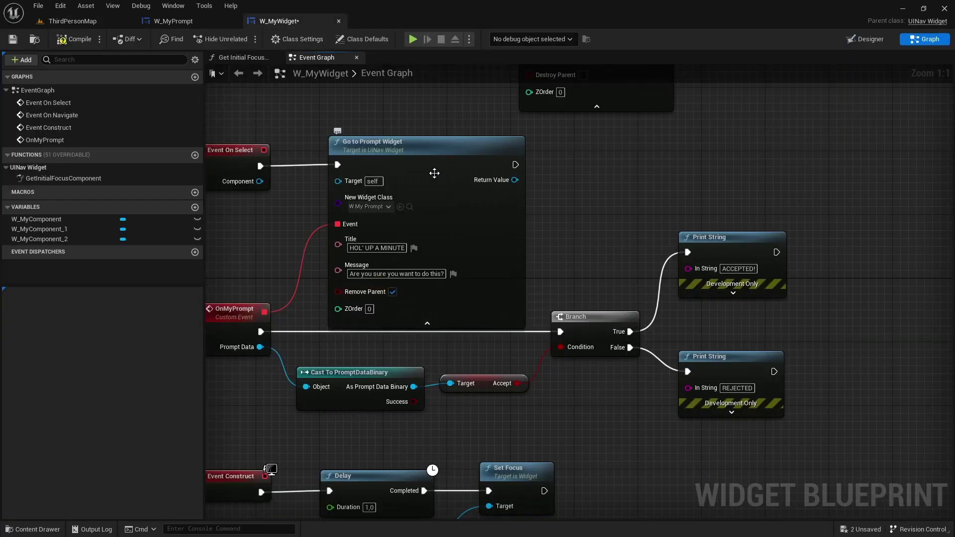
click(62, 39)
Play-test again, open the prompt via Option 3 and reject it with No
click(73, 21)
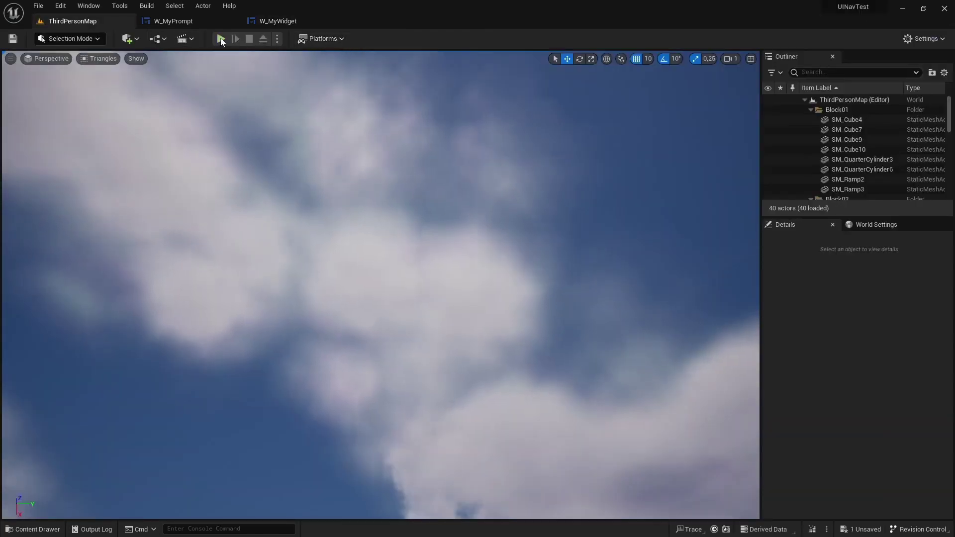
key(Up)
key(Up)
key(Down)
key(Down)
key(Return)
key(Right)
key(Left)
key(Return)
key(Up)
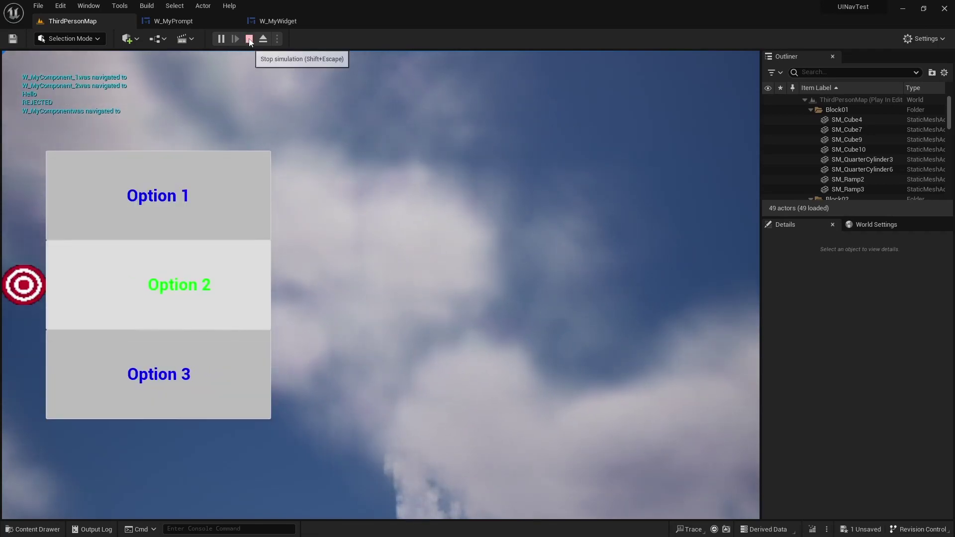
Stop the play session and show W_MyPrompt's Event Graph
click(249, 39)
click(271, 21)
click(174, 21)
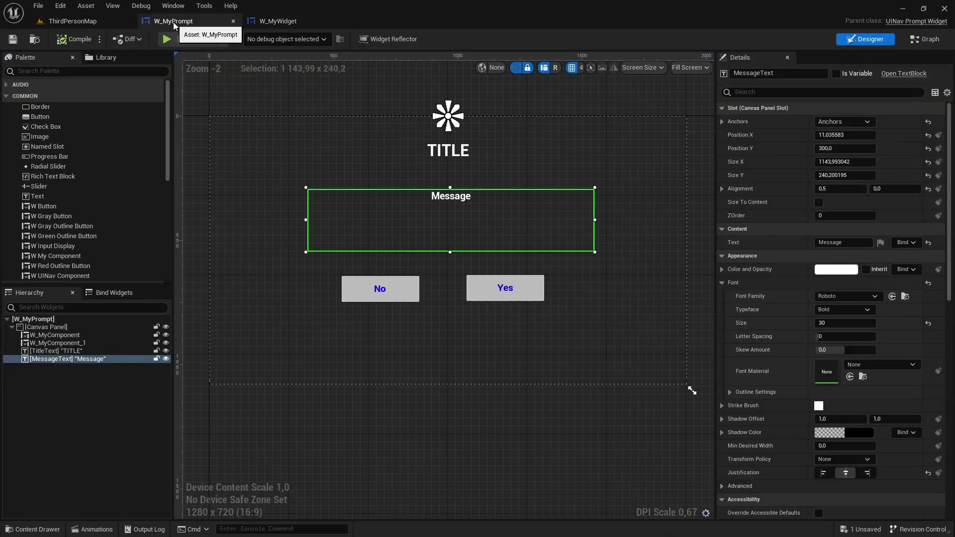
click(924, 39)
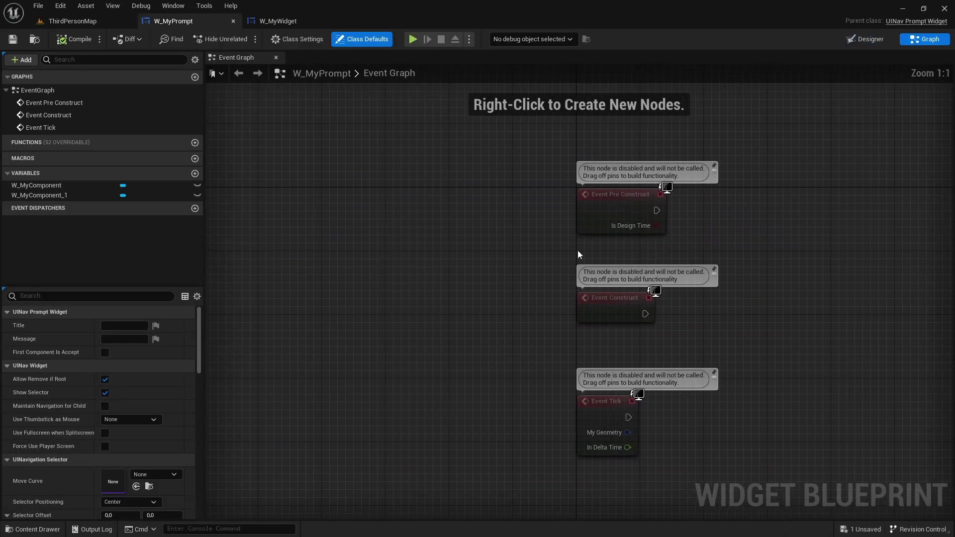
right_drag(568, 258, 313, 242)
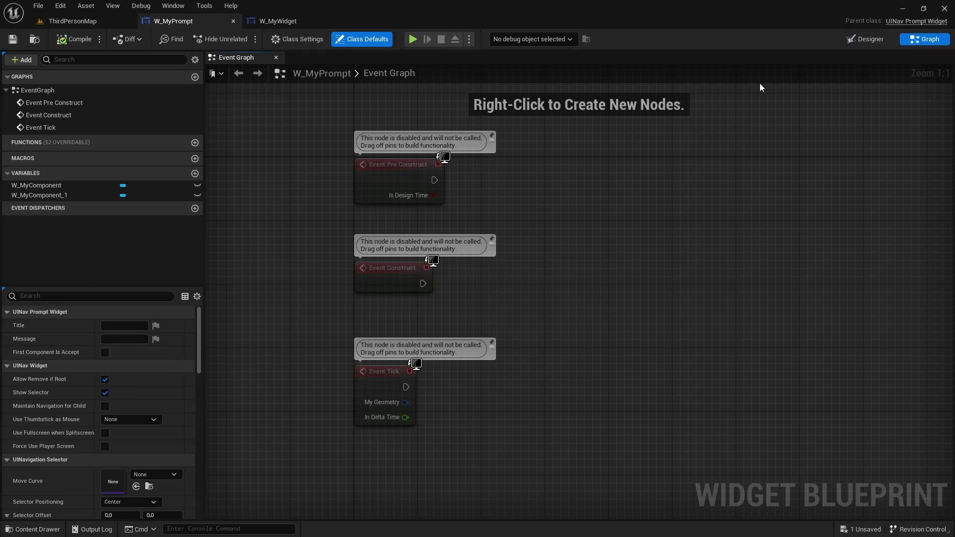
Inspect the No button W_MyComponent in the Designer and W_MyPrompt's Class Defaults
click(874, 40)
click(53, 335)
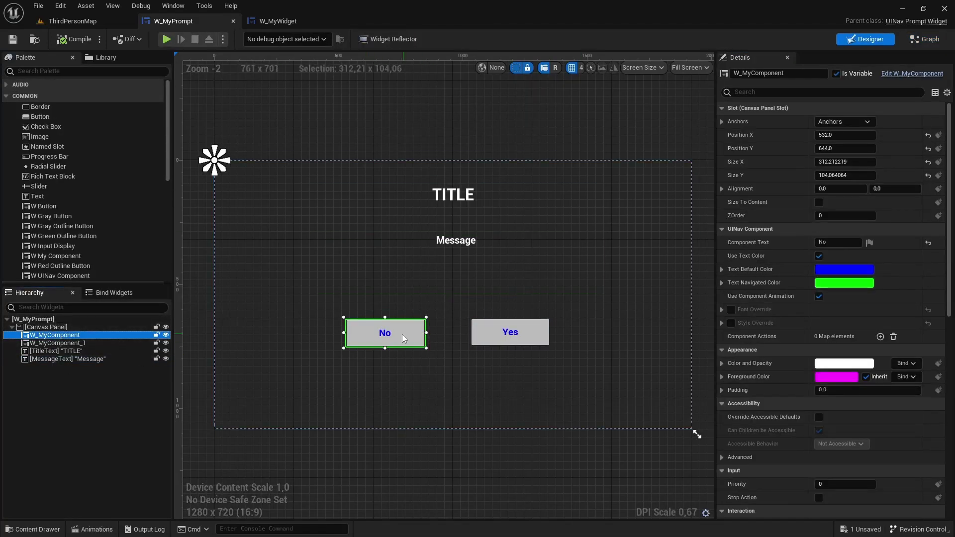
click(928, 40)
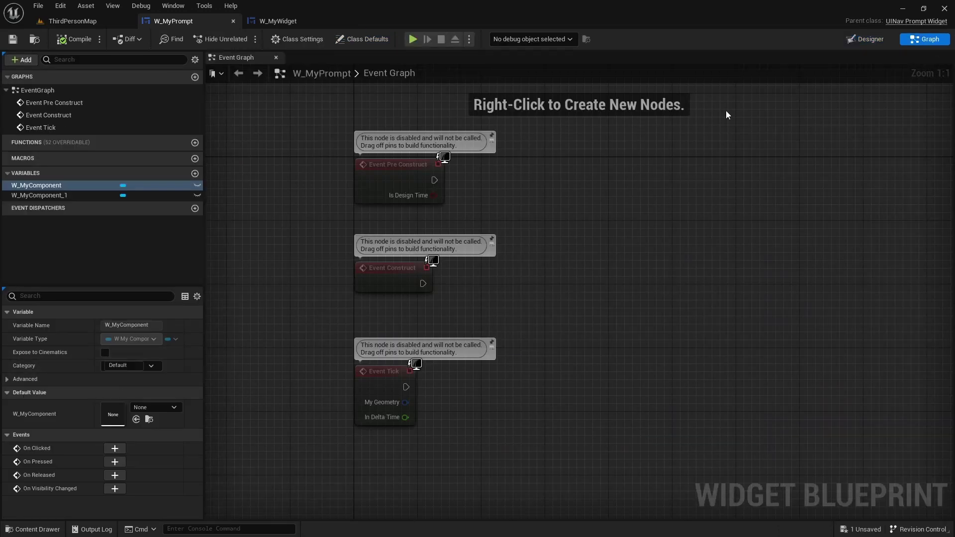
click(370, 39)
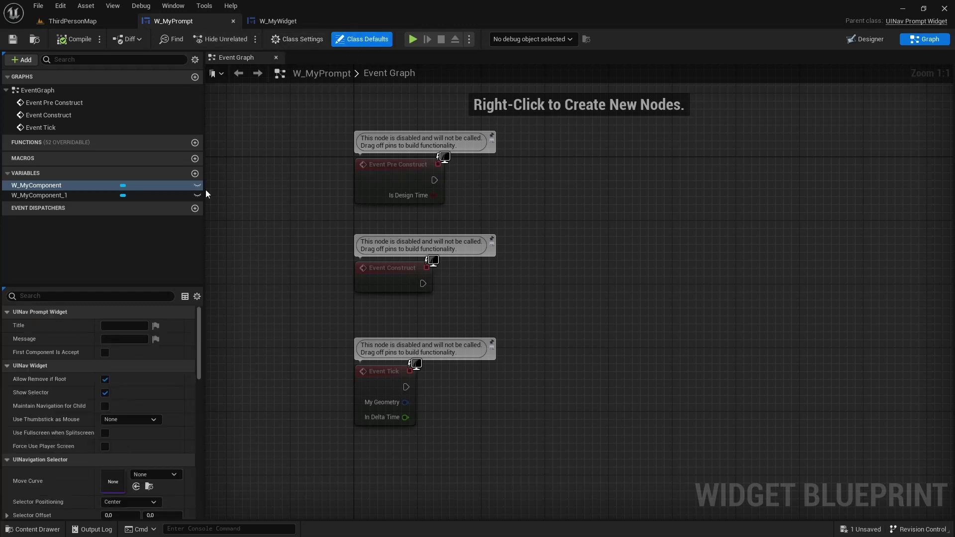
right_drag(636, 253, 491, 267)
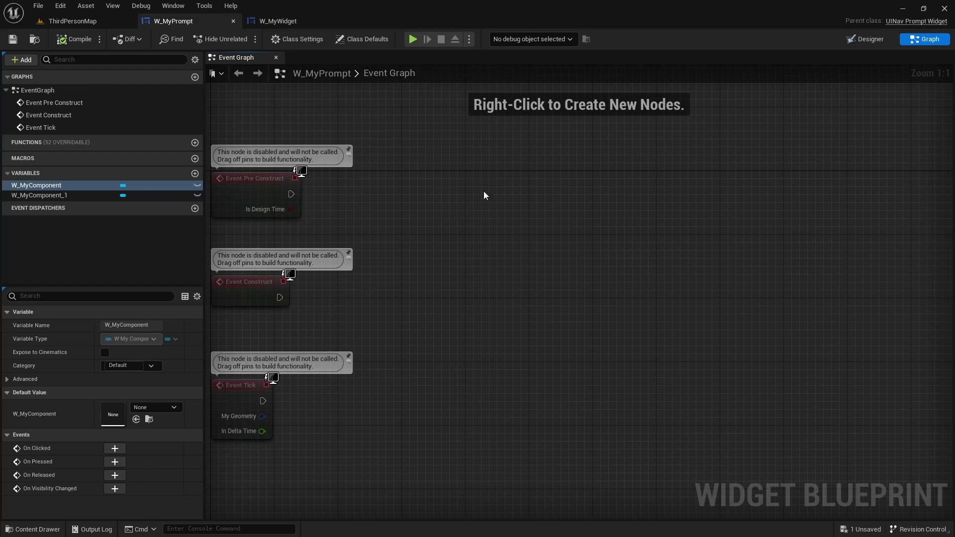
right_drag(483, 194, 447, 178)
Add Event On Select and Event On Return nodes to W_MyPrompt's graph
right_click(448, 178)
text(onselect)
key(Return)
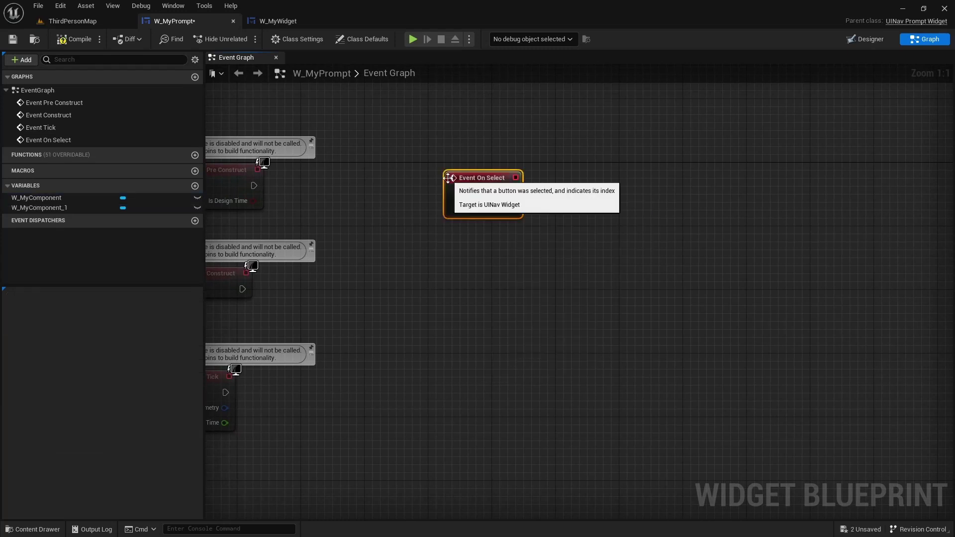
right_click(464, 274)
text(onreturn)
key(Return)
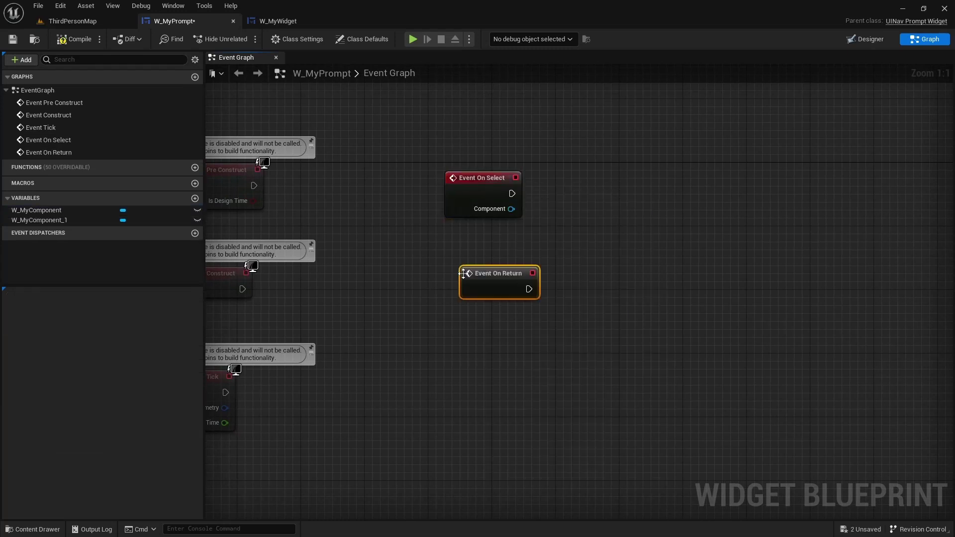
Add a Process Prompt Widget Selected function call node
right_drag(597, 277, 385, 330)
click(446, 261)
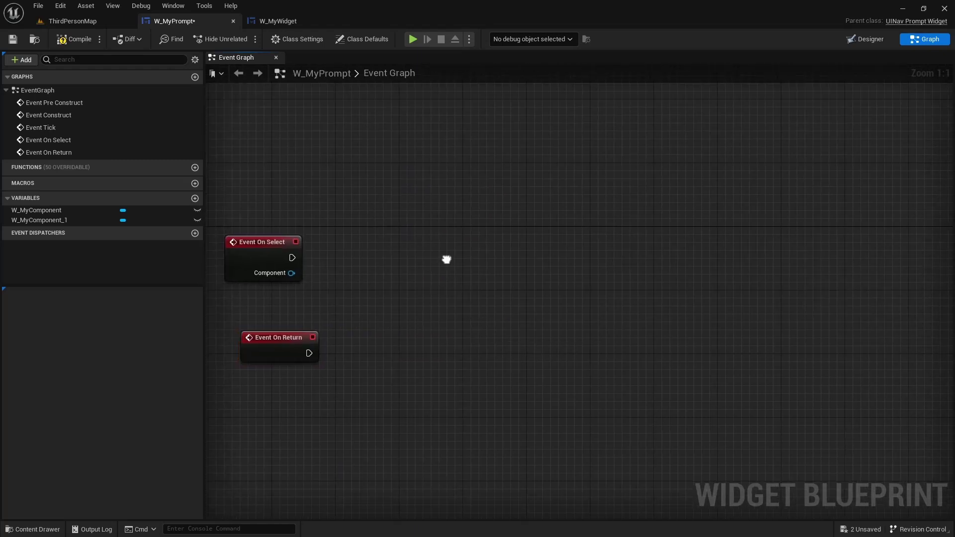
right_click(448, 260)
text(processprompt)
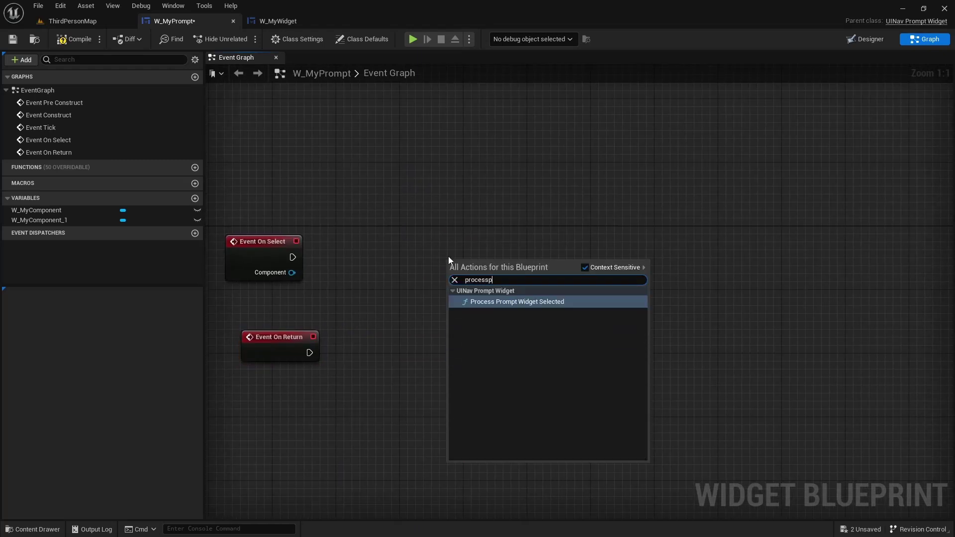
key(Return)
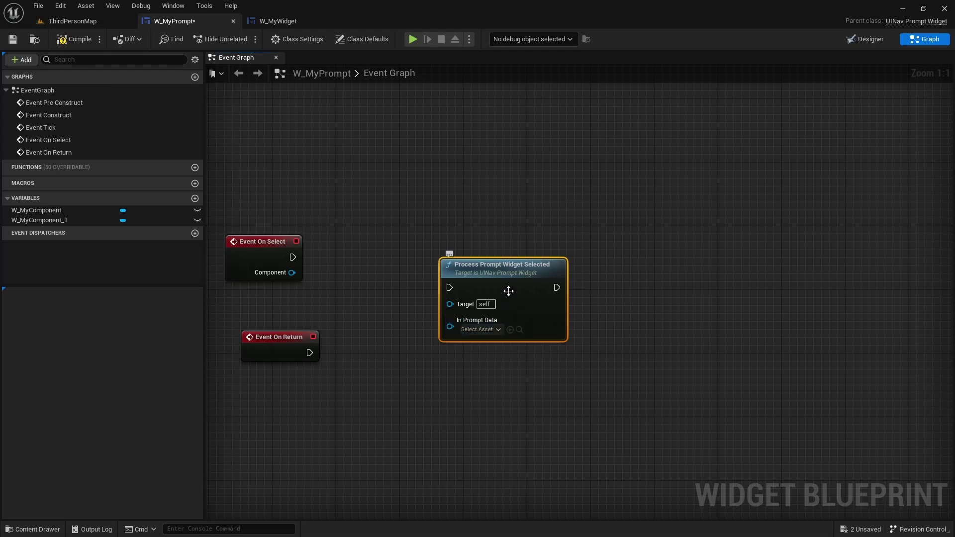
drag(449, 254, 449, 230)
right_drag(449, 230, 434, 266)
click(509, 252)
click(408, 328)
Feed In Prompt Data from a Create Binary Prompt Data node below Event On Return
drag(486, 243, 423, 367)
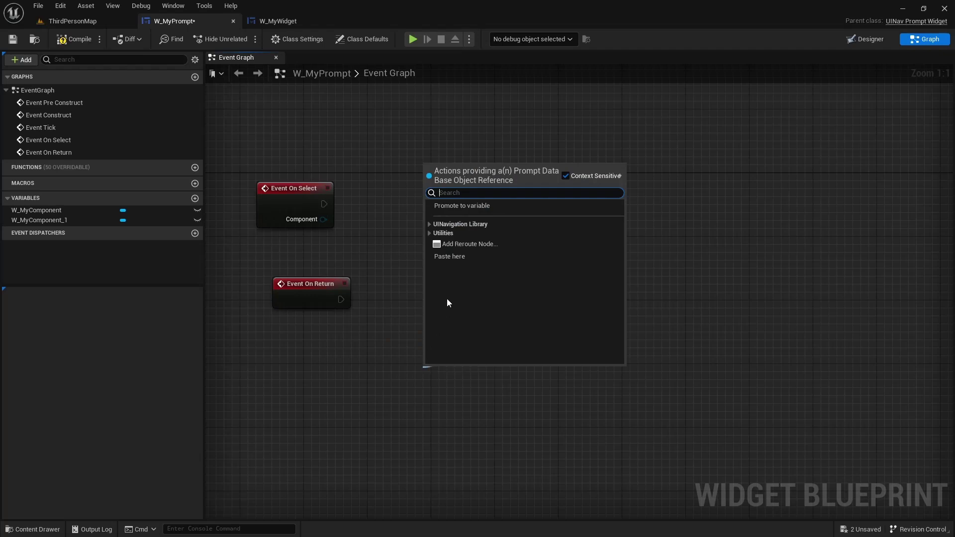
click(430, 225)
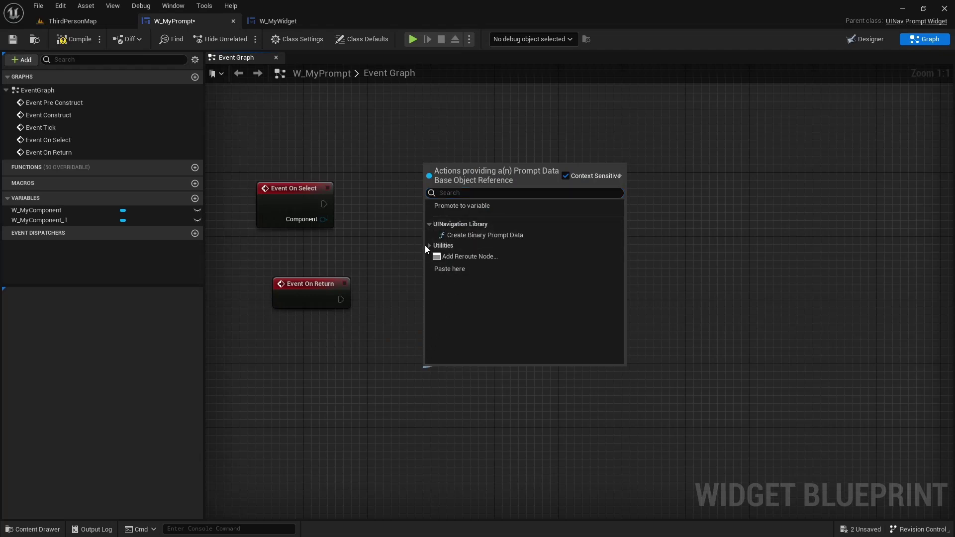
click(452, 235)
drag(483, 389, 395, 369)
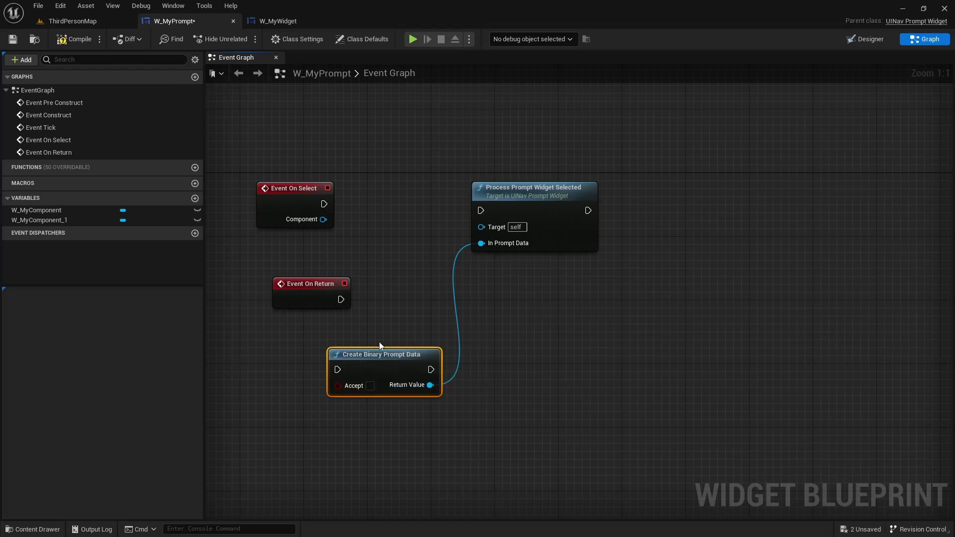
click(511, 384)
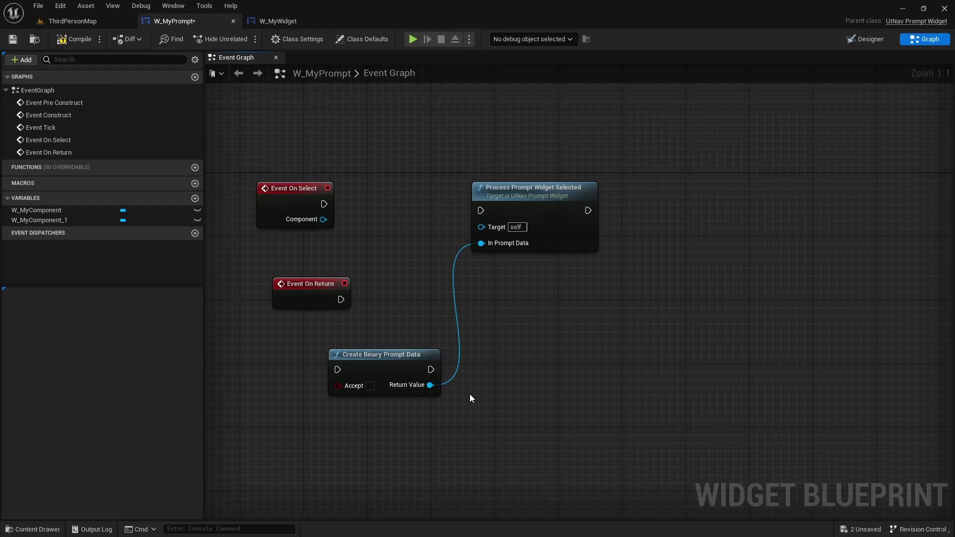
Reselect the new nodes and undo an accidental deletion of Process Prompt Widget Selected
drag(412, 243, 475, 246)
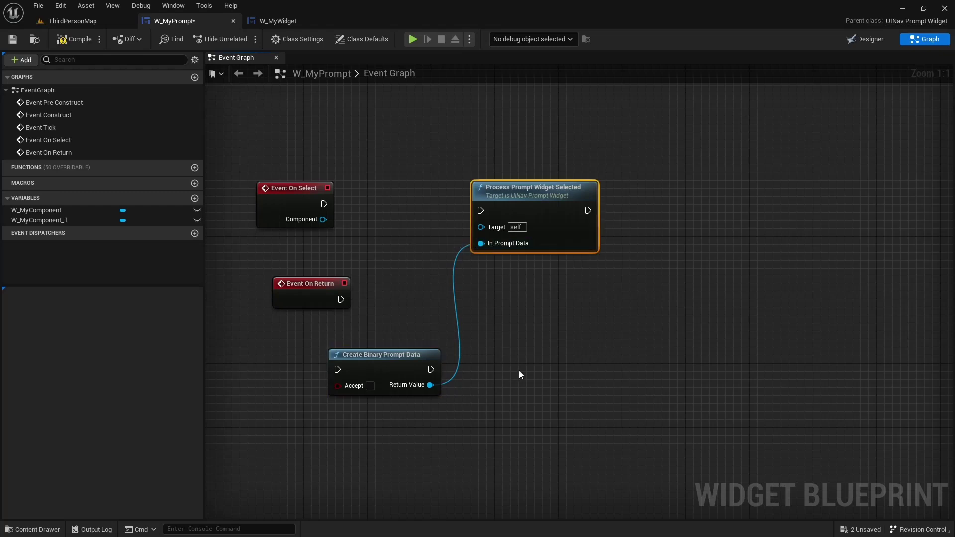
click(502, 371)
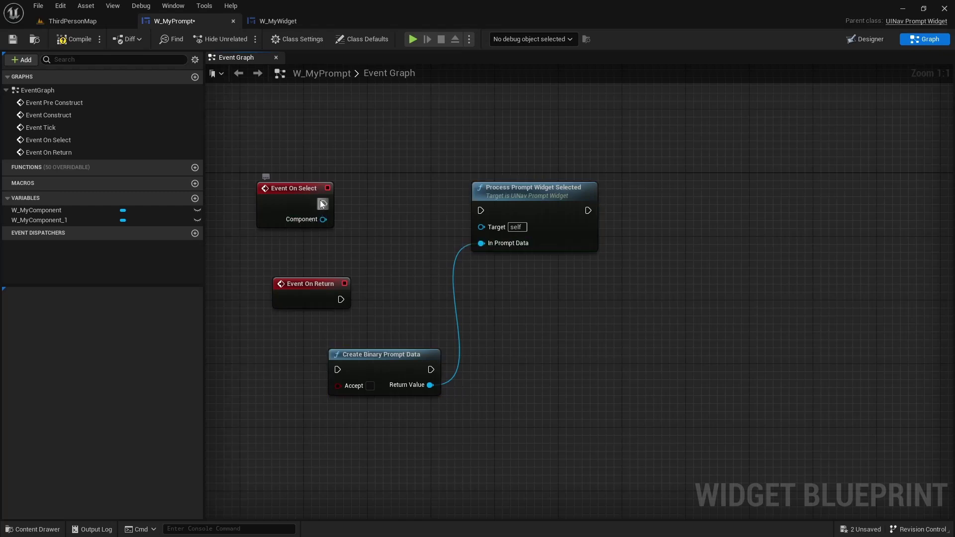
drag(317, 220, 359, 316)
click(377, 295)
click(490, 198)
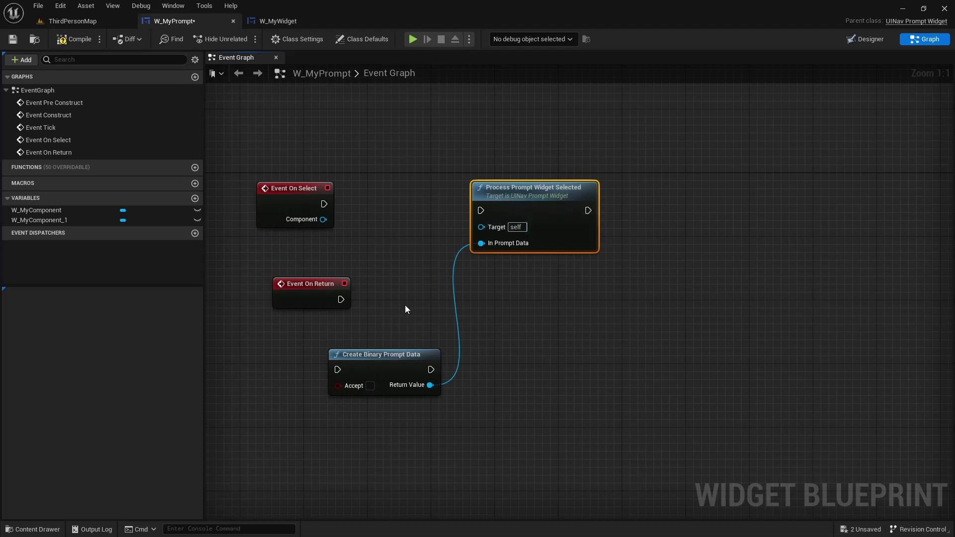
key(ctrl+z)
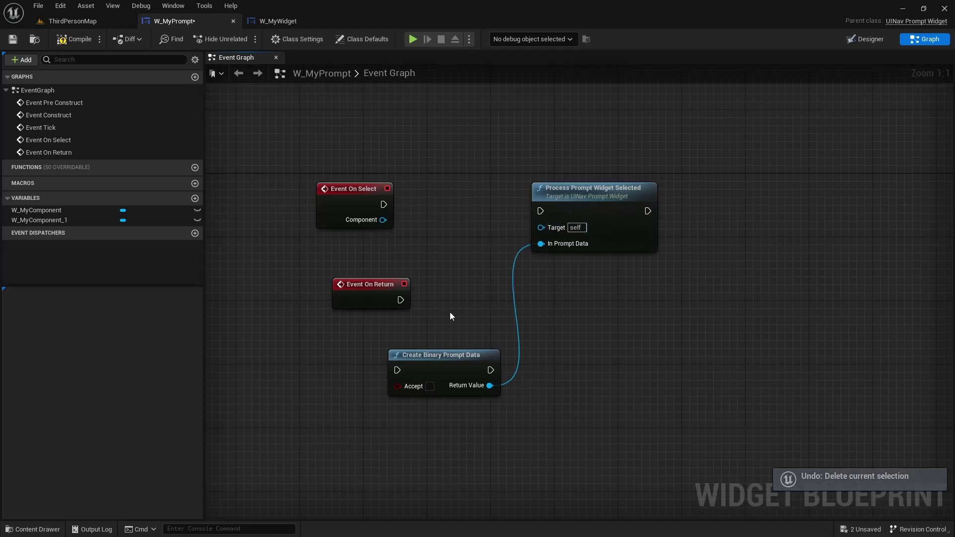